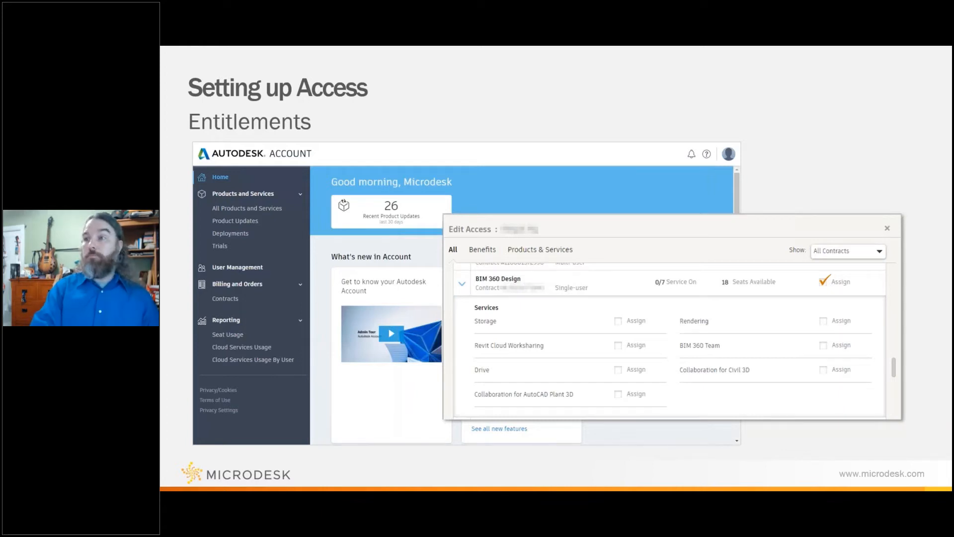
key(Right)
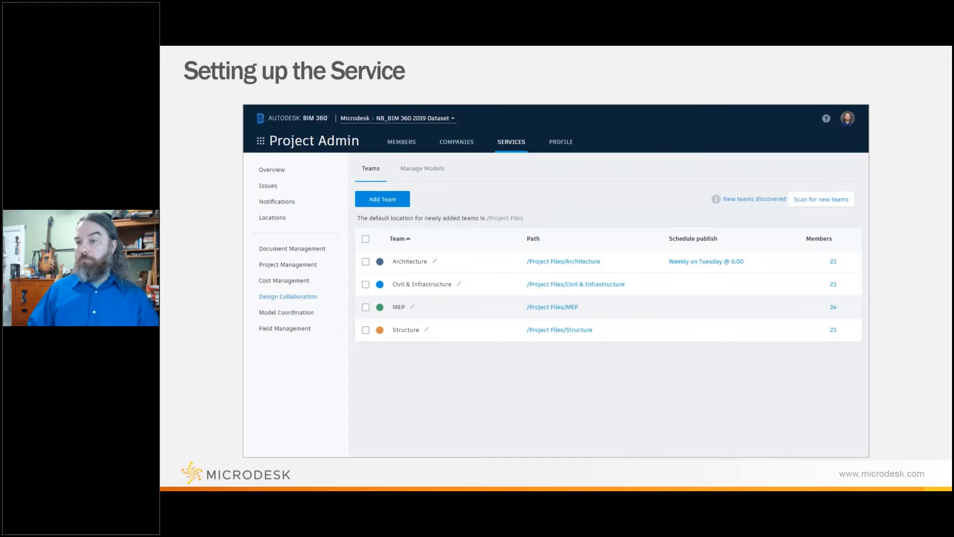
Switch to BIM 360 Project Admin in the browser and activate the Design Collaboration service for the PM_UK Webinar Series project
key(alt+Tab)
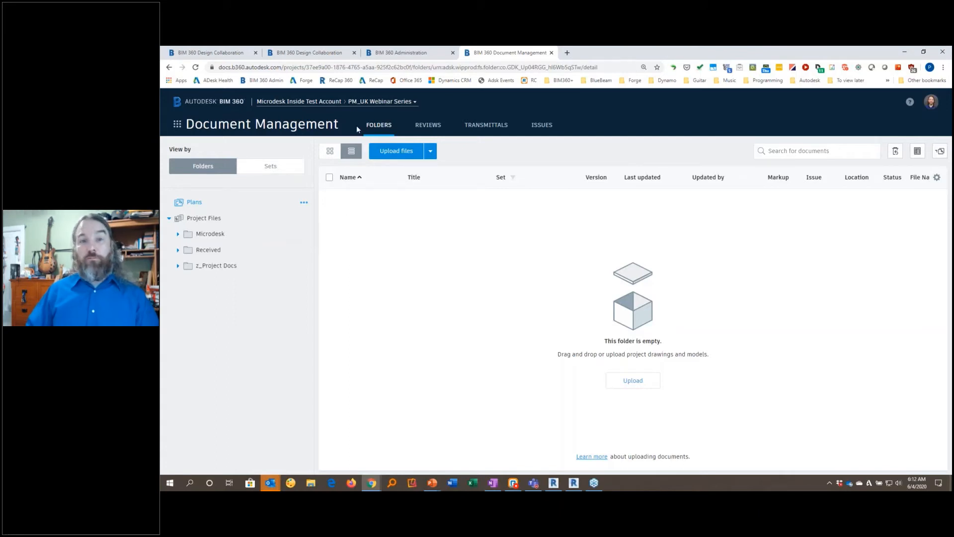
click(402, 54)
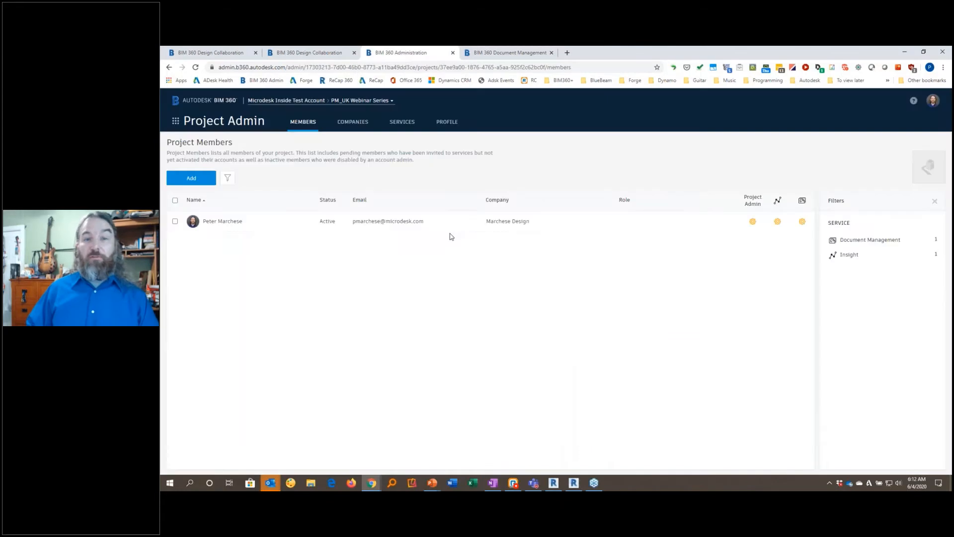
click(405, 122)
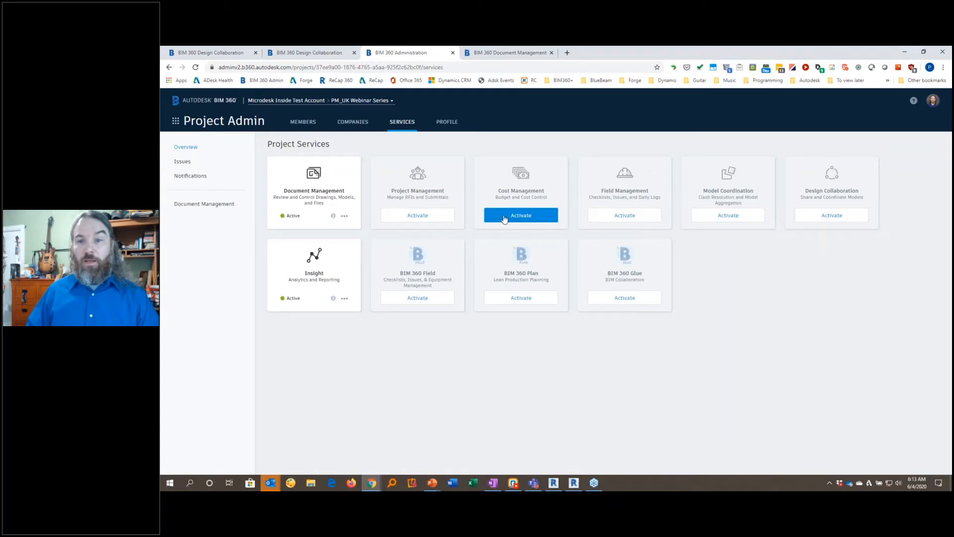
click(829, 214)
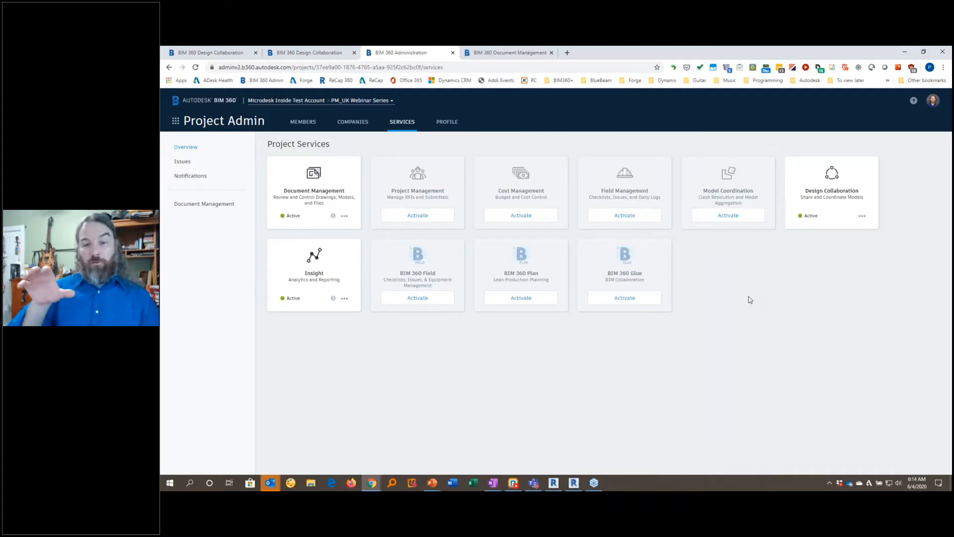
Refresh the project services overview, check the options for Design Collaboration, and open the Document Management service settings
click(196, 68)
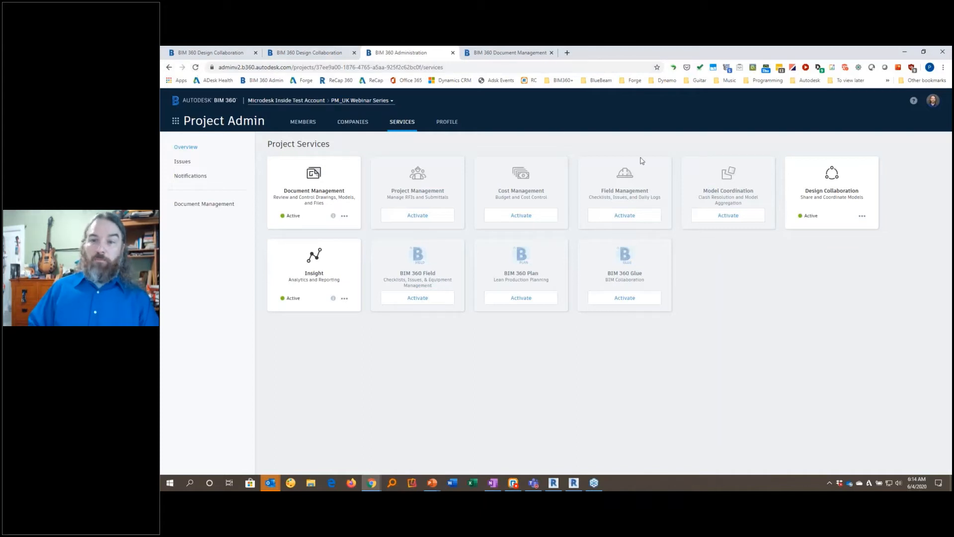
click(863, 216)
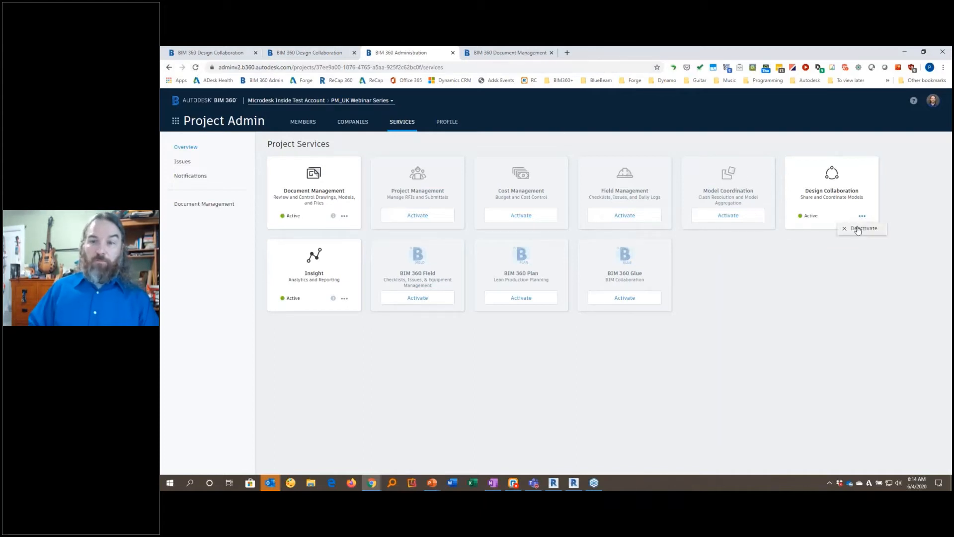
click(810, 293)
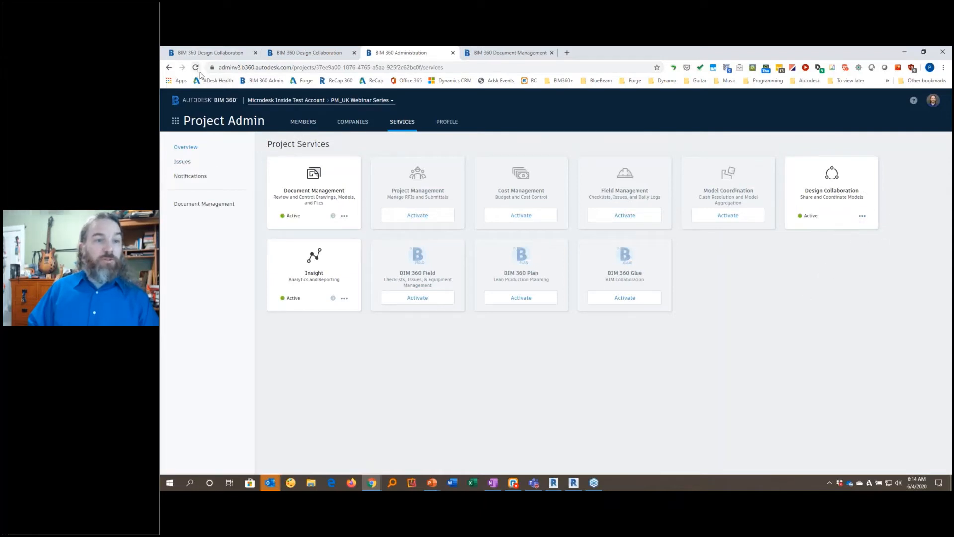
click(212, 205)
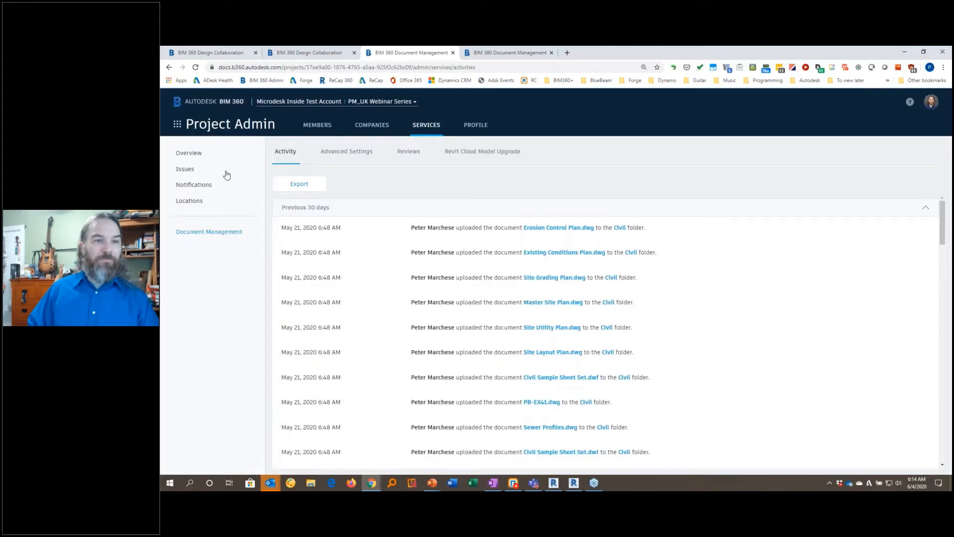
Grant the project member access to Design Collaboration and open that service's team settings
click(328, 127)
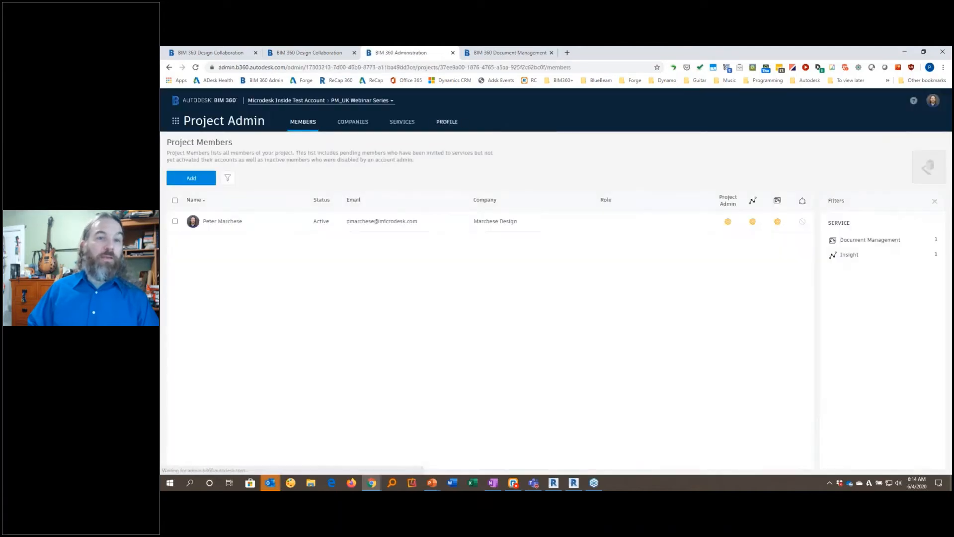
click(805, 223)
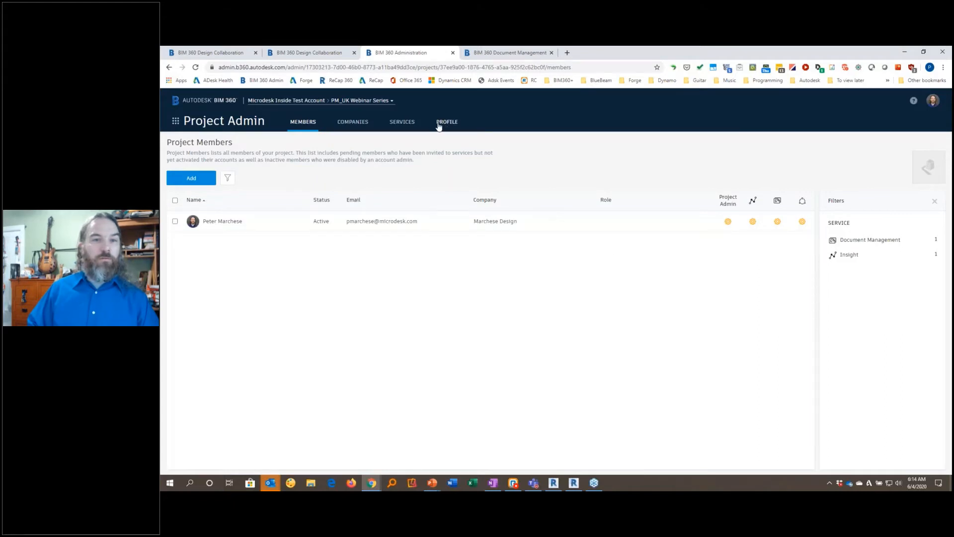
click(403, 122)
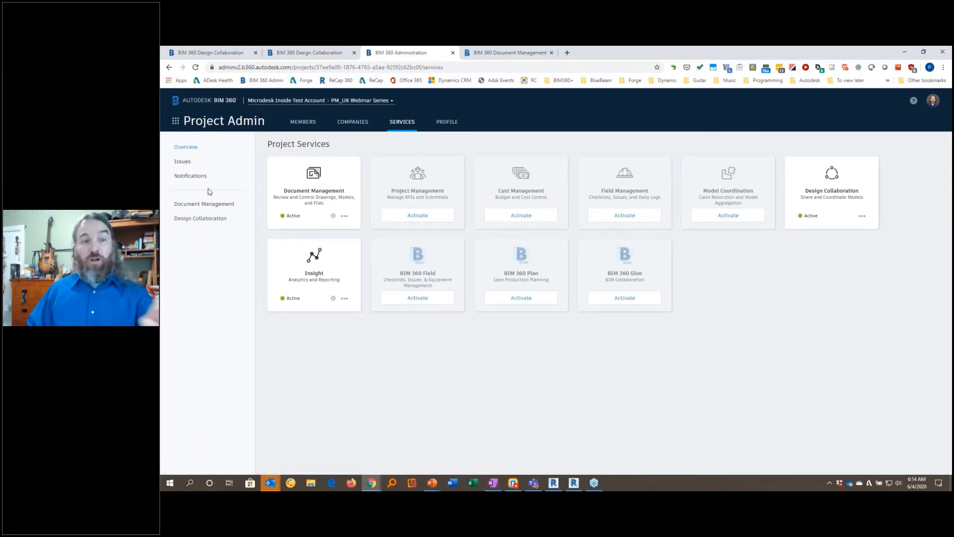
click(212, 218)
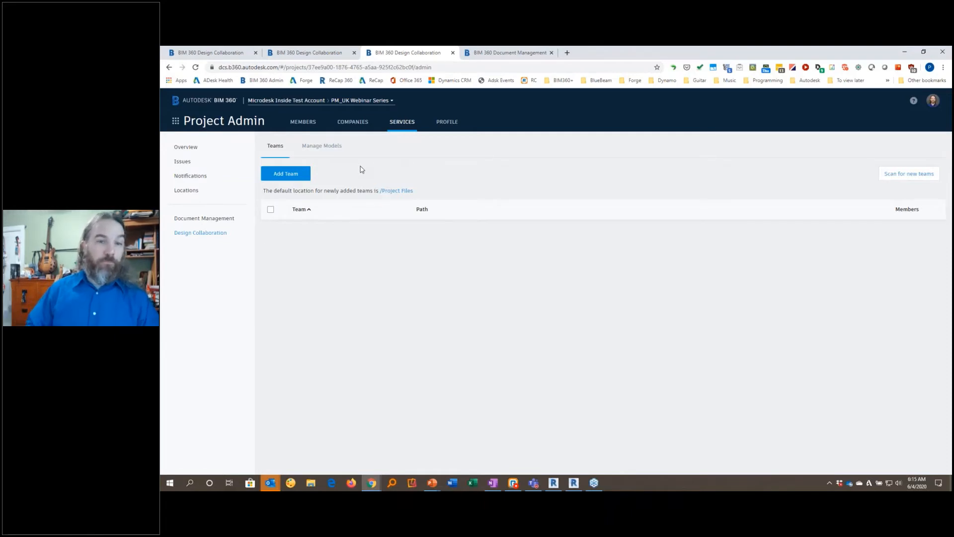
Check the existing project folders in Document Management
key(ctrl)
key(ctrl)
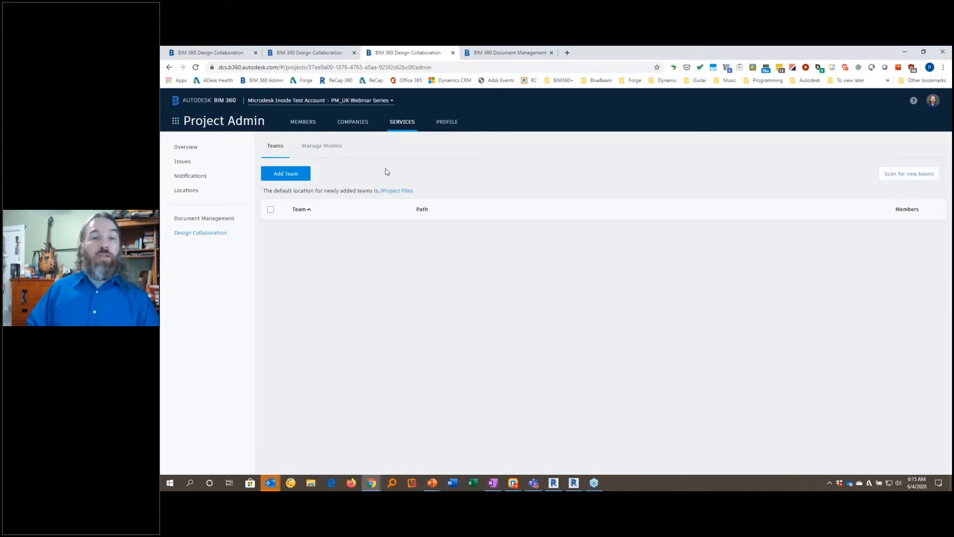
click(510, 53)
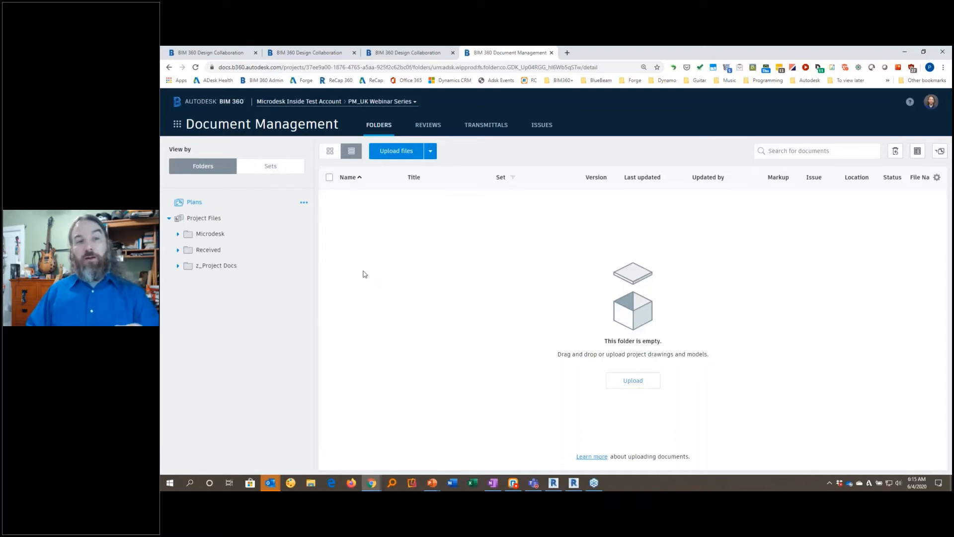
Add a Design Collaboration team from the existing Microdesk folder under Project Files
click(411, 54)
click(286, 177)
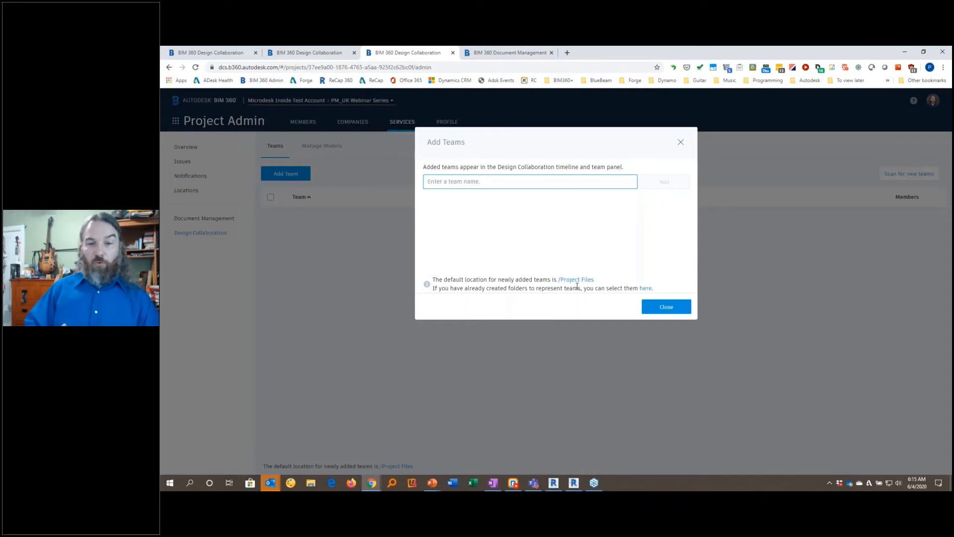
click(646, 288)
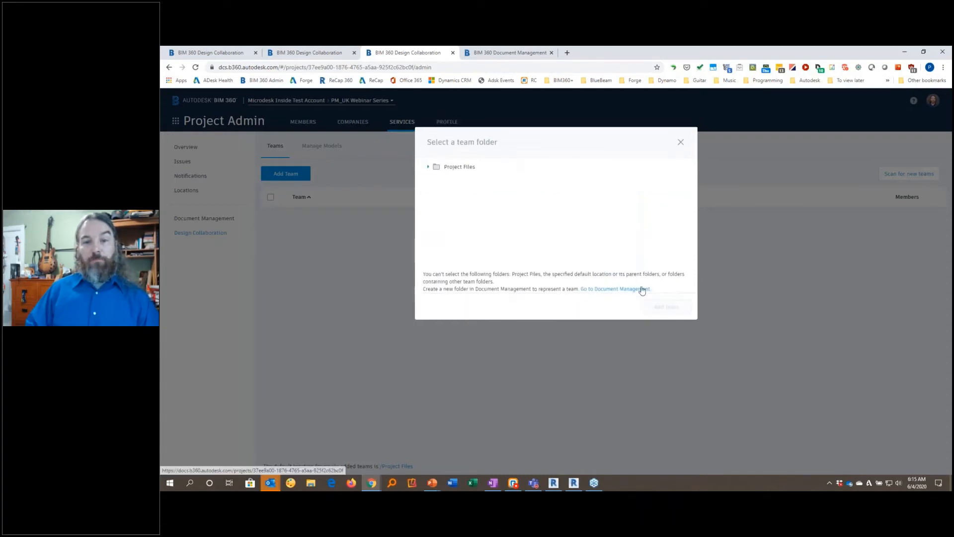
click(428, 167)
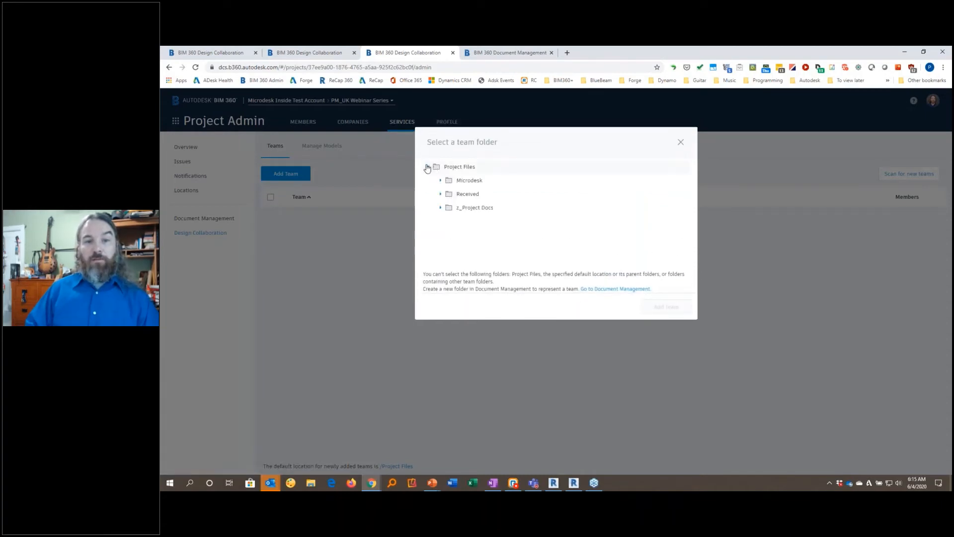
click(457, 180)
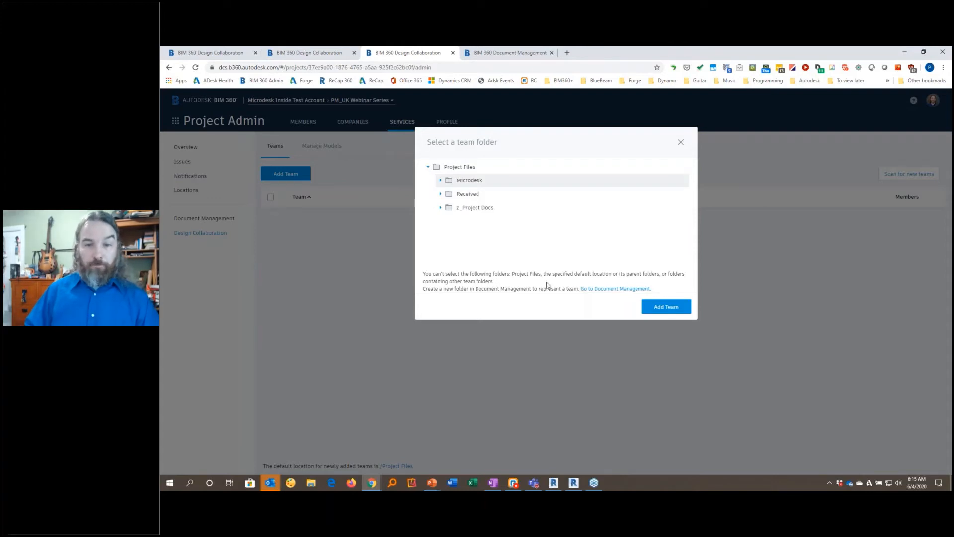
click(676, 309)
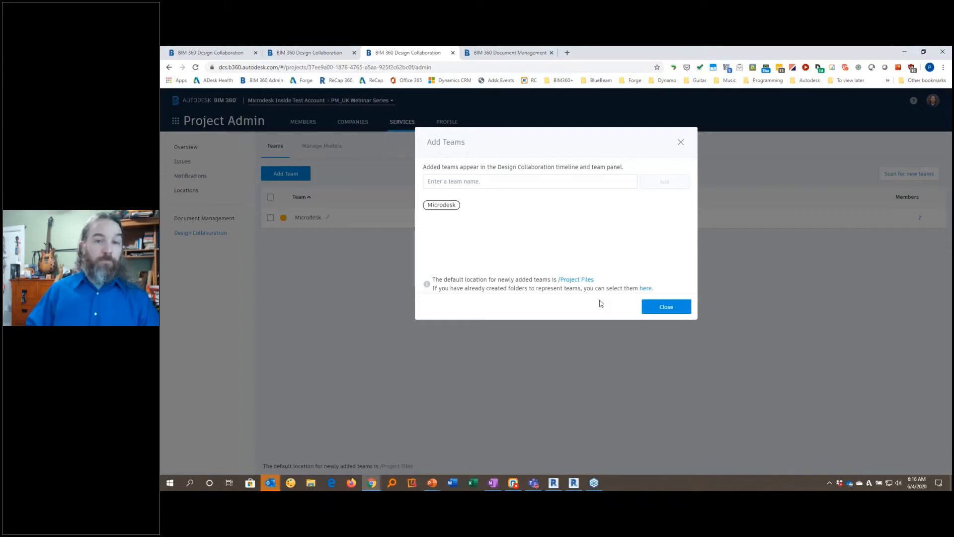
Add a second team named Acme Engineers and finish adding teams
click(520, 183)
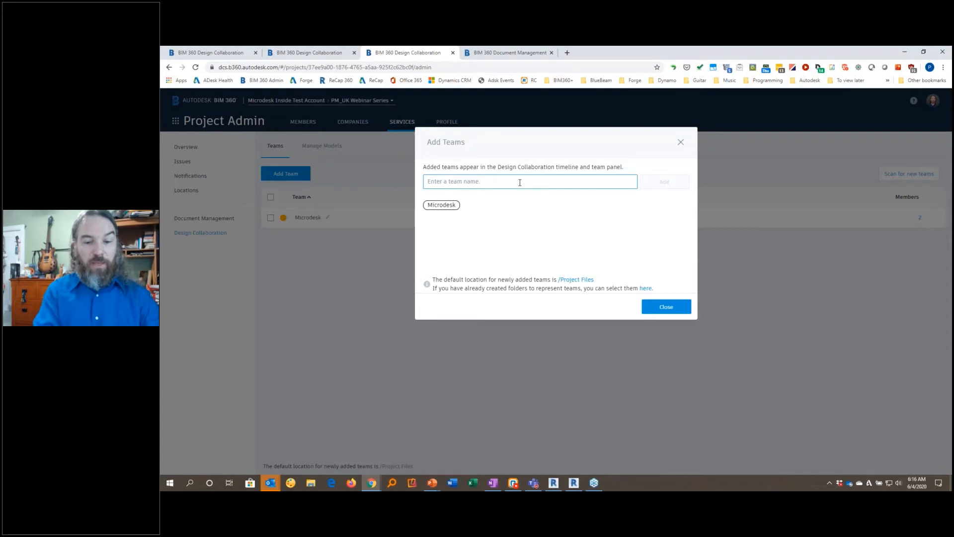
text(Acme )
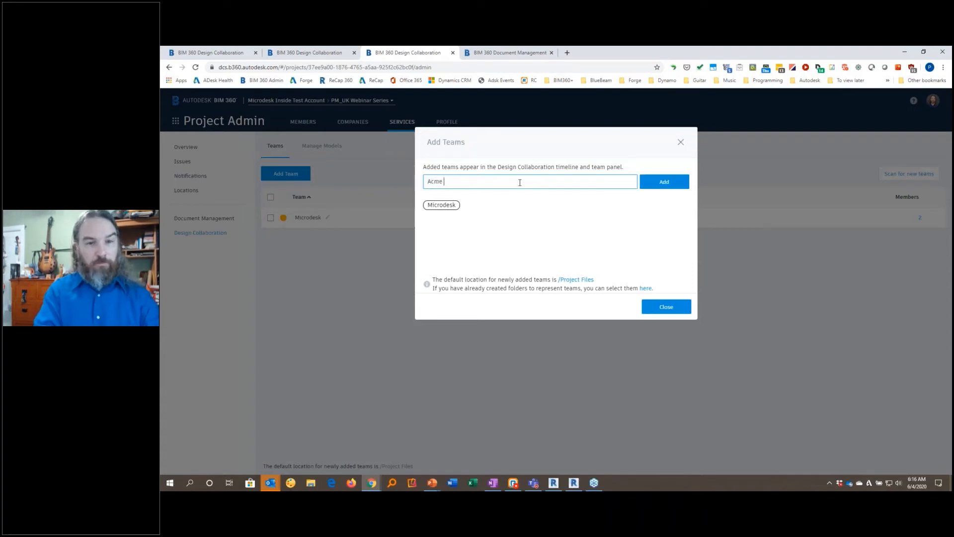
text(Engineers)
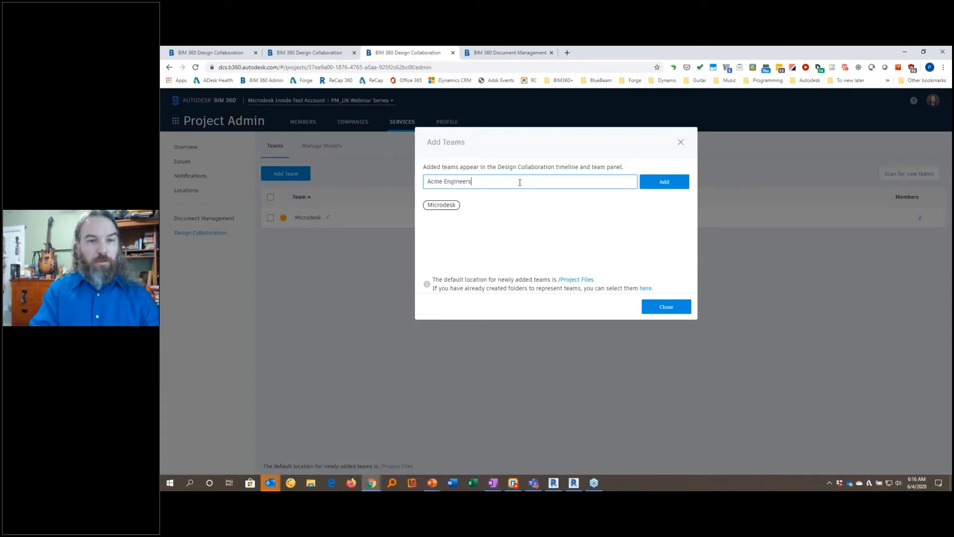
click(644, 184)
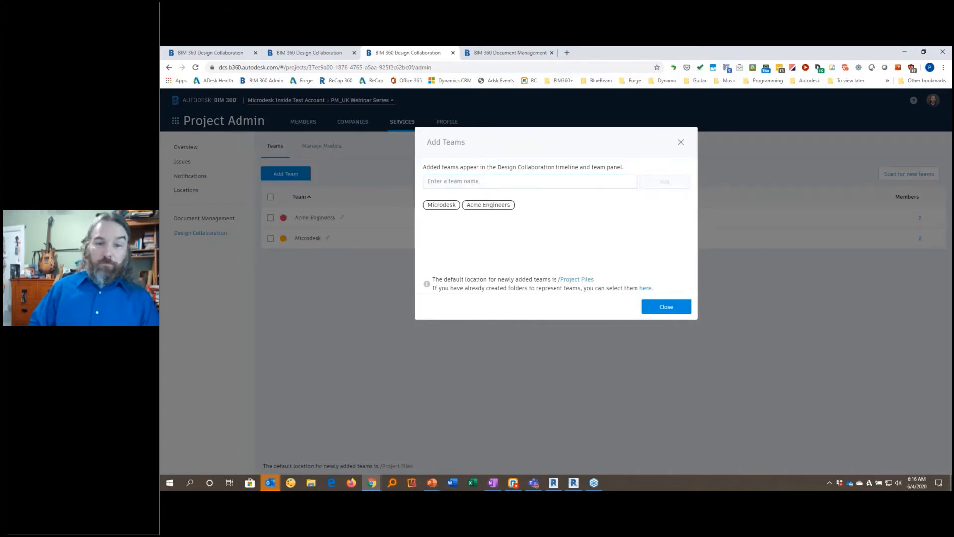
click(646, 309)
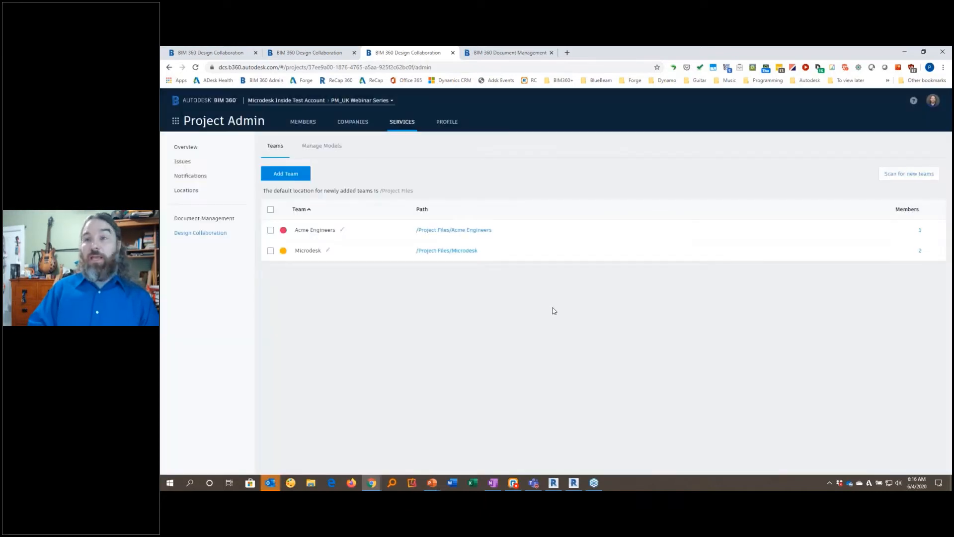
Review the color choices for the Acme Engineers team and the member permission levels available in the Microdesk team
click(283, 231)
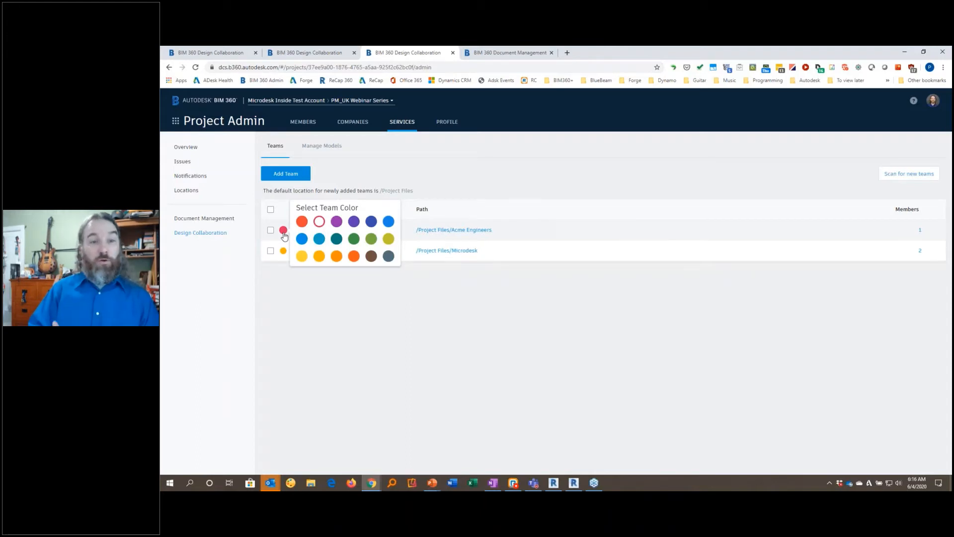
click(414, 348)
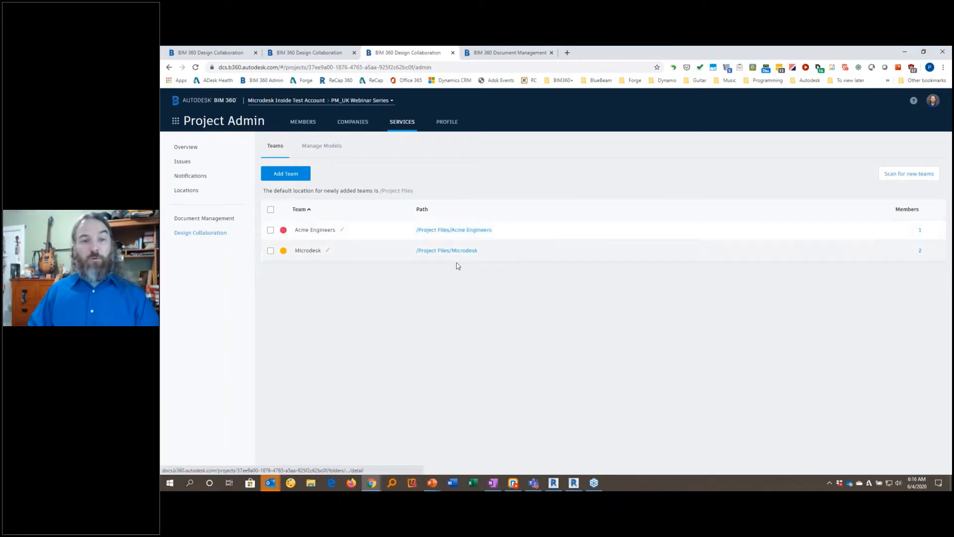
click(921, 250)
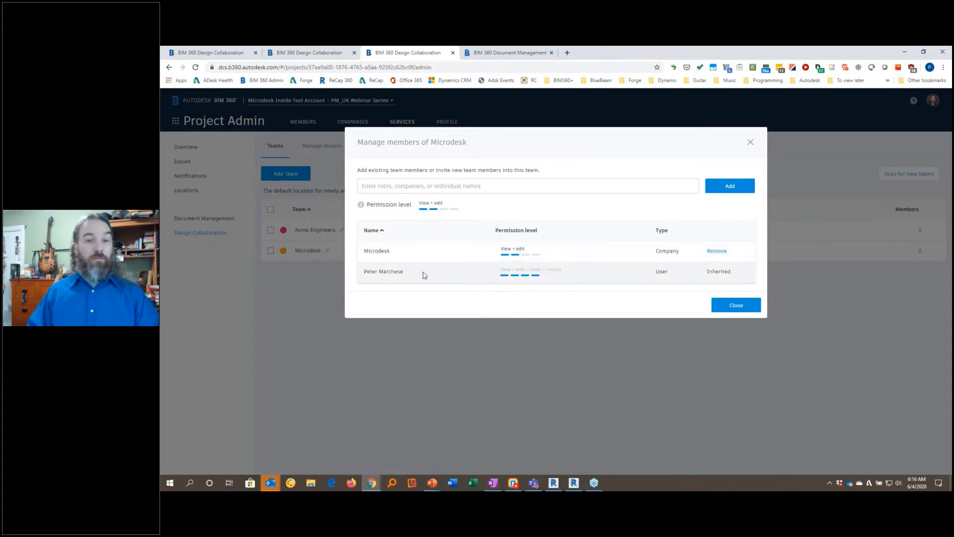
click(532, 252)
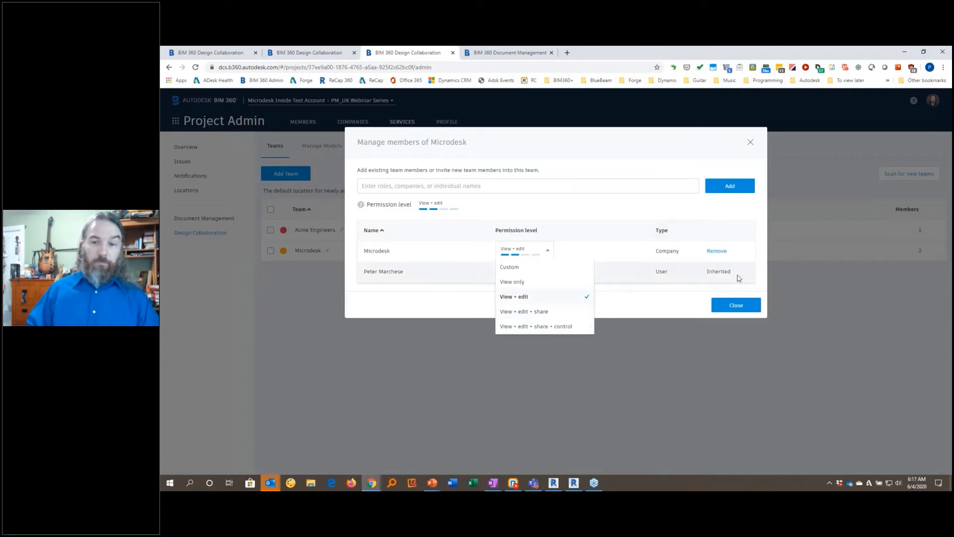
click(735, 304)
click(736, 305)
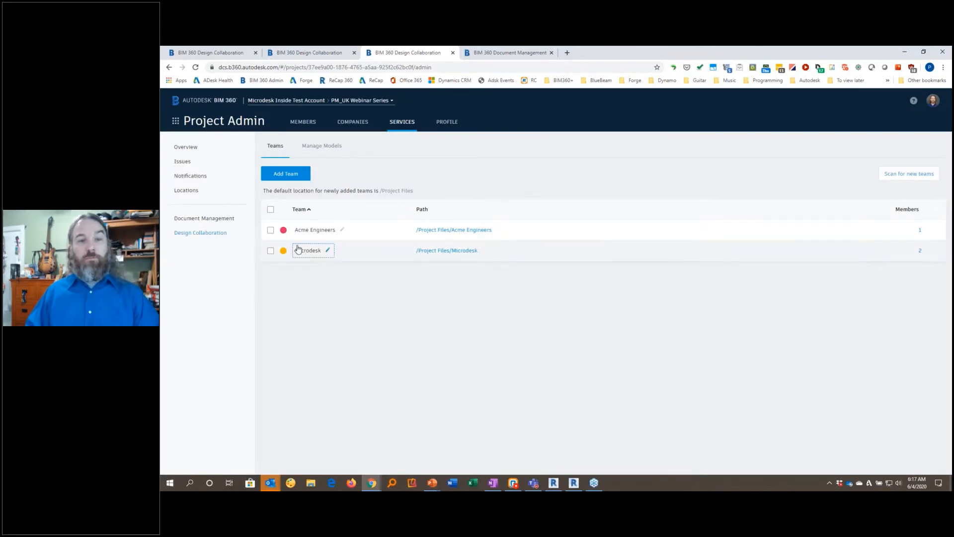
Refresh the Document Management folders and examine the contents of the Microdesk, Acme Engineers and Shared folders
click(511, 53)
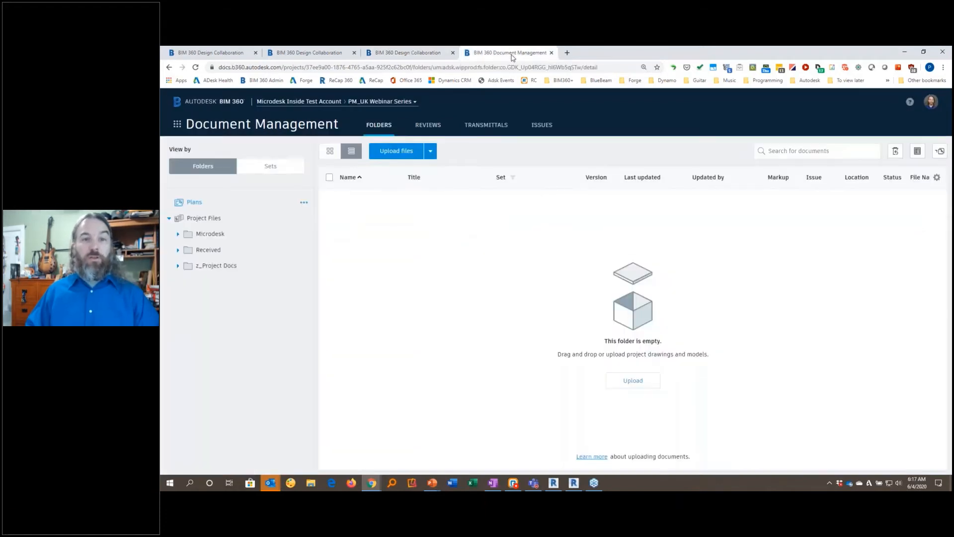
click(195, 67)
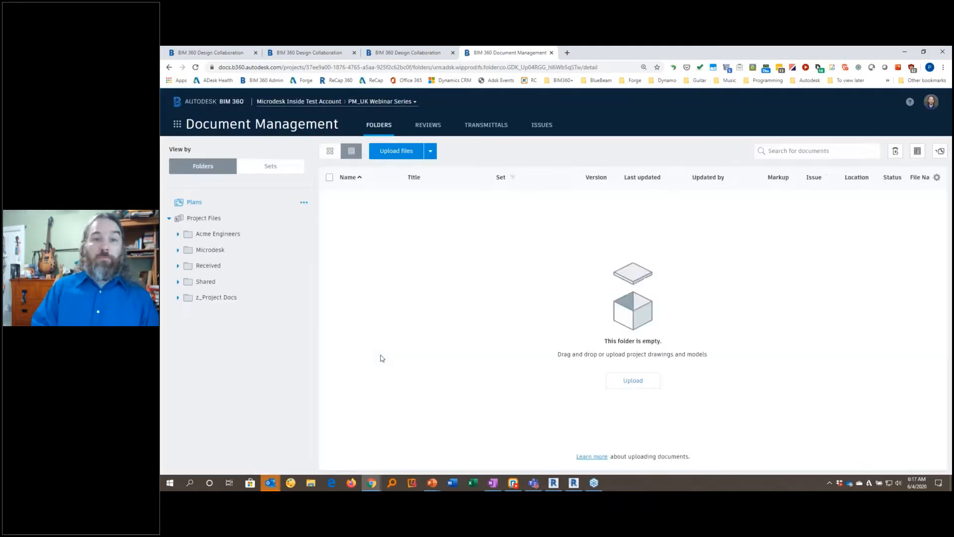
click(230, 250)
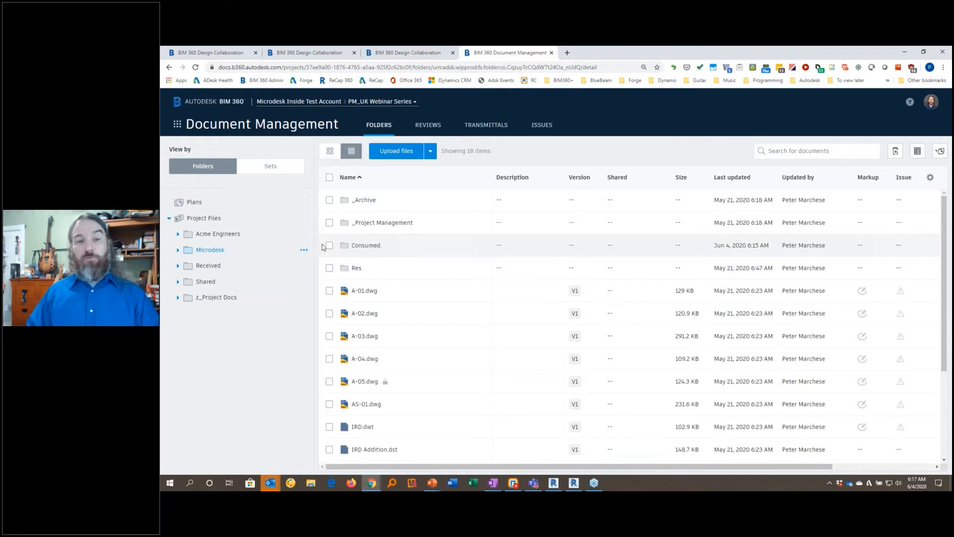
click(224, 234)
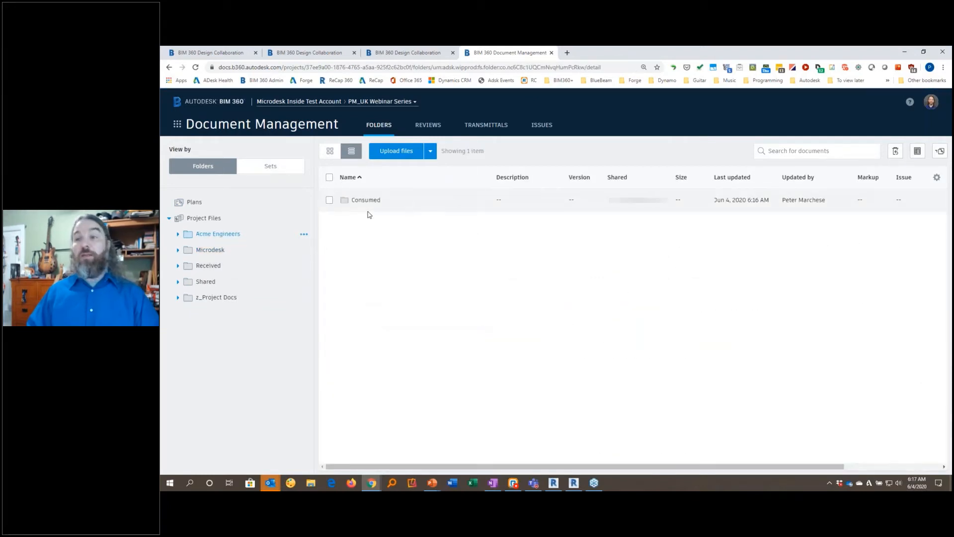
click(230, 282)
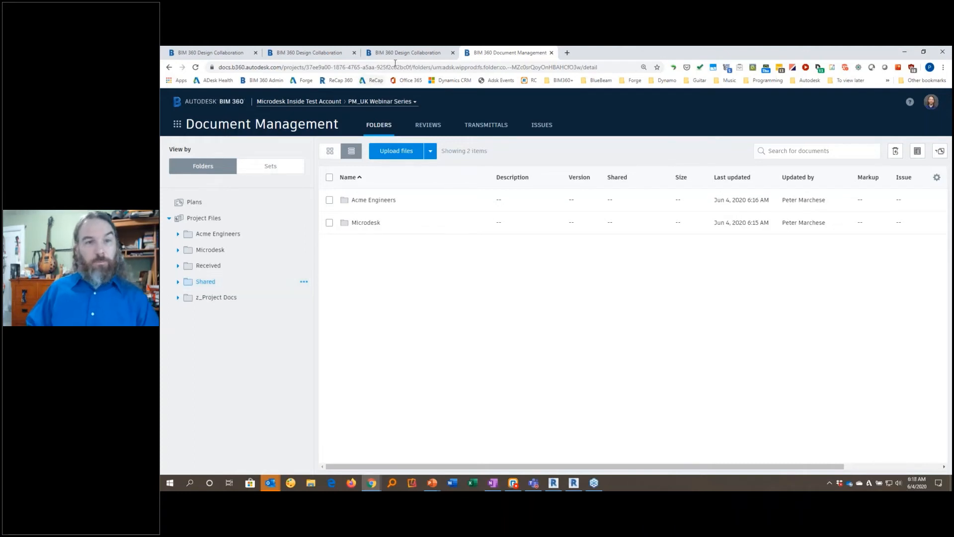
Revisit the team list and project folders, and open Design Collaboration for the PM_UK Webinar Series project in a separate browser page
click(419, 53)
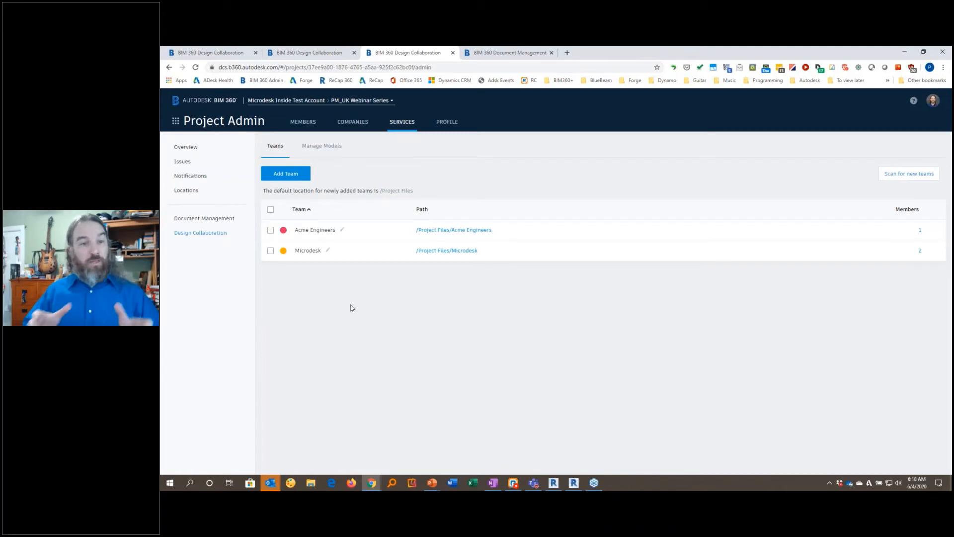
click(502, 53)
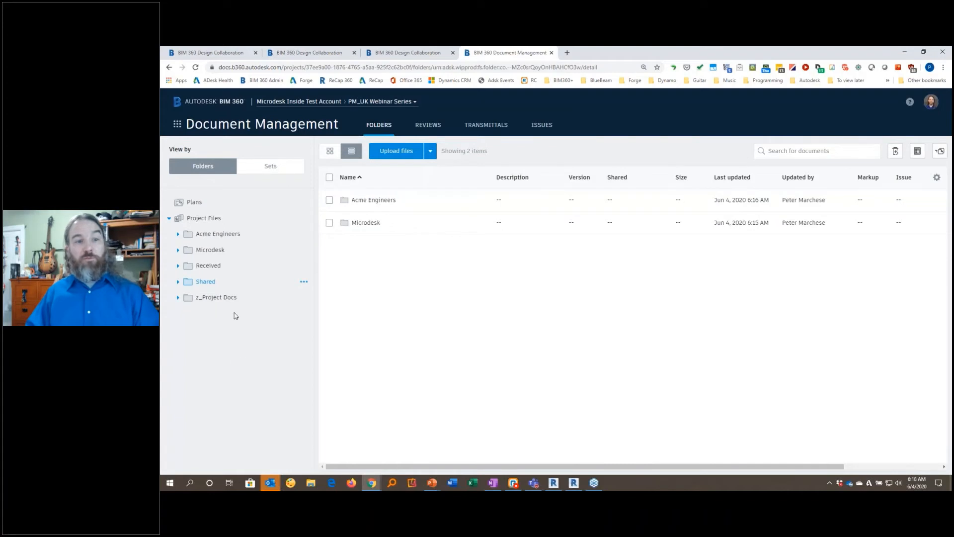
click(177, 125)
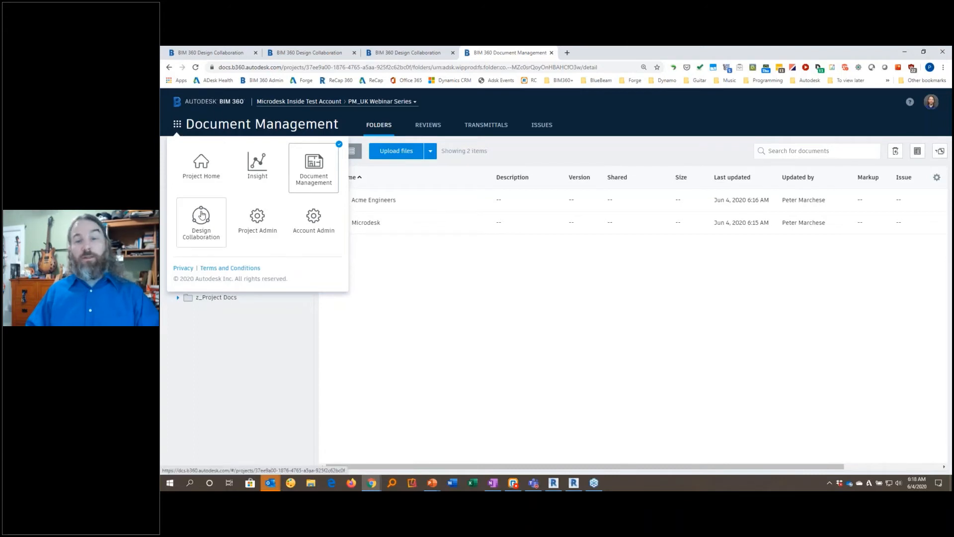
ctrl+click(201, 214)
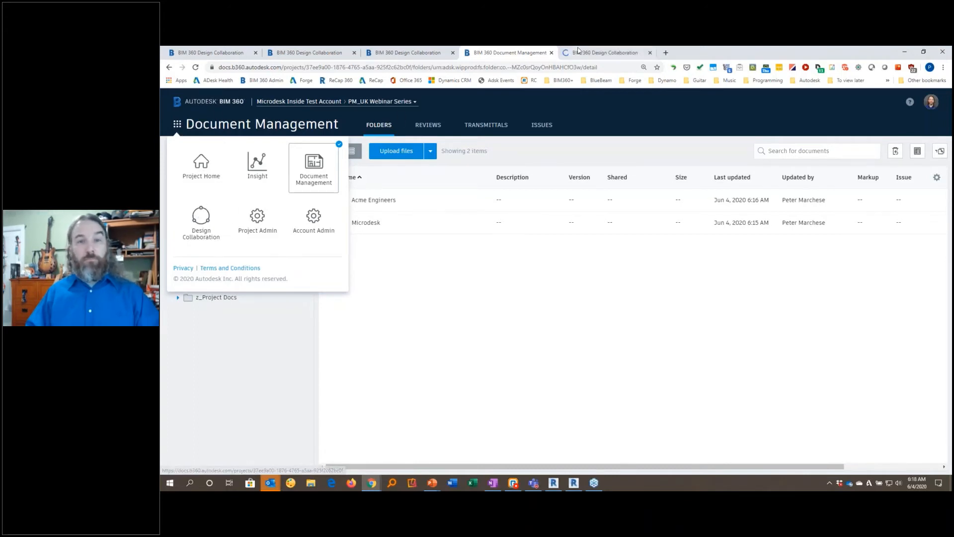
click(597, 53)
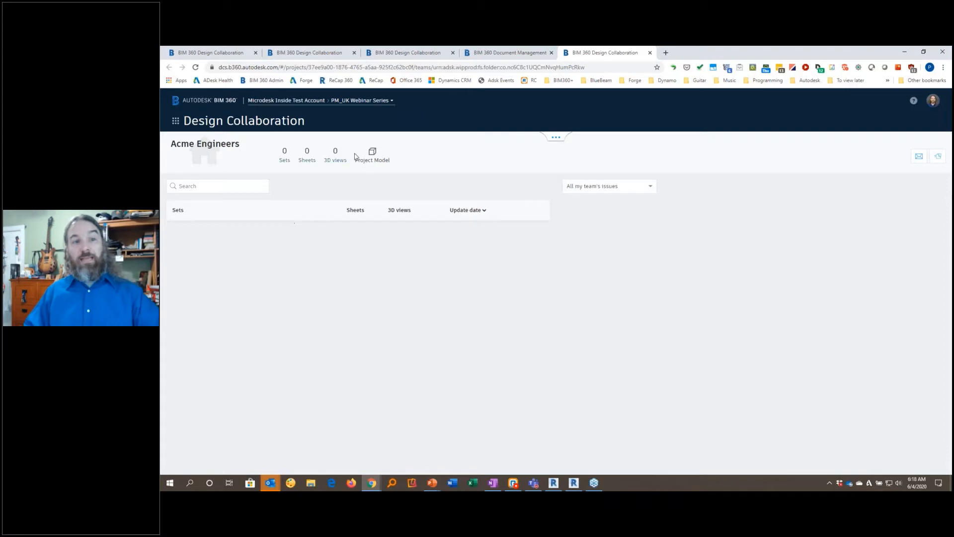
Expand the timeline to switch from Acme Engineers to the Microdesk team and review the email notification option for packages
click(554, 139)
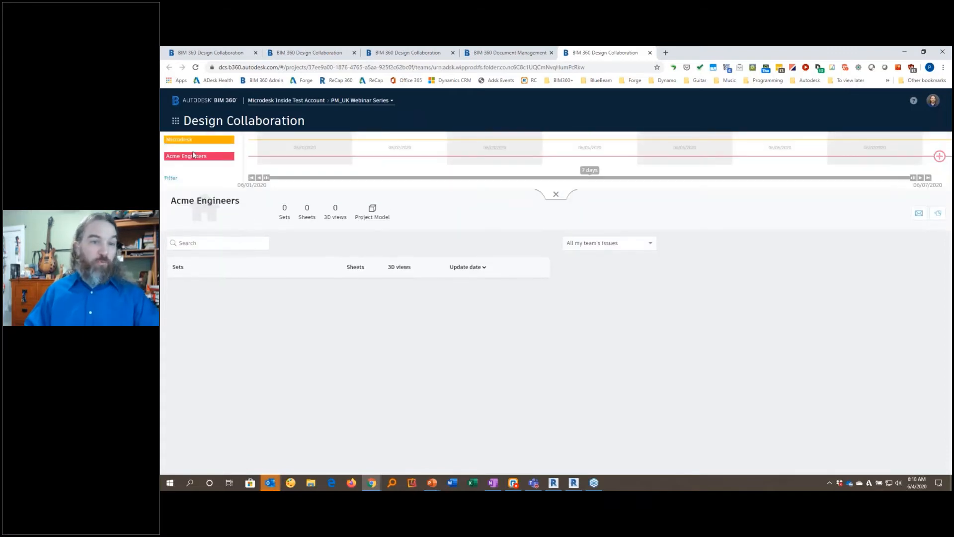
click(203, 141)
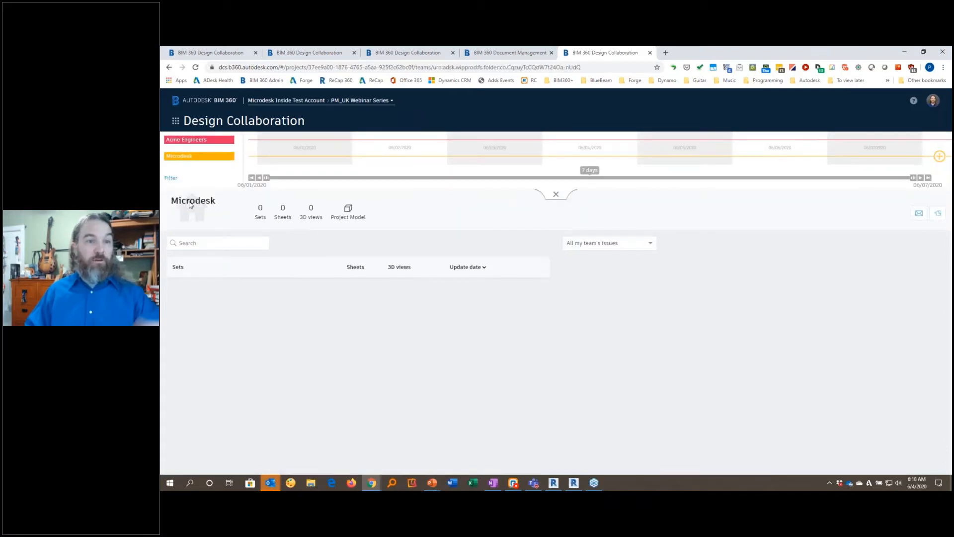
click(201, 161)
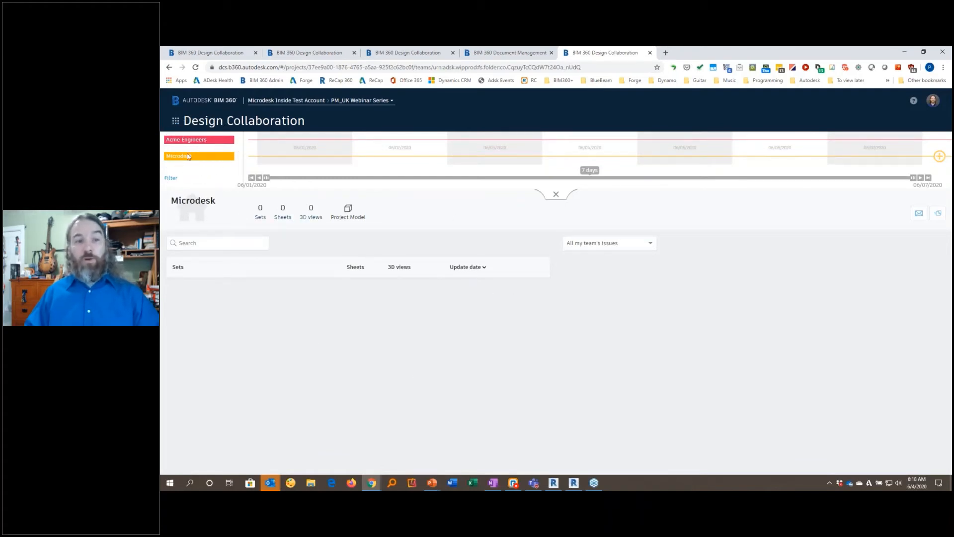
click(920, 214)
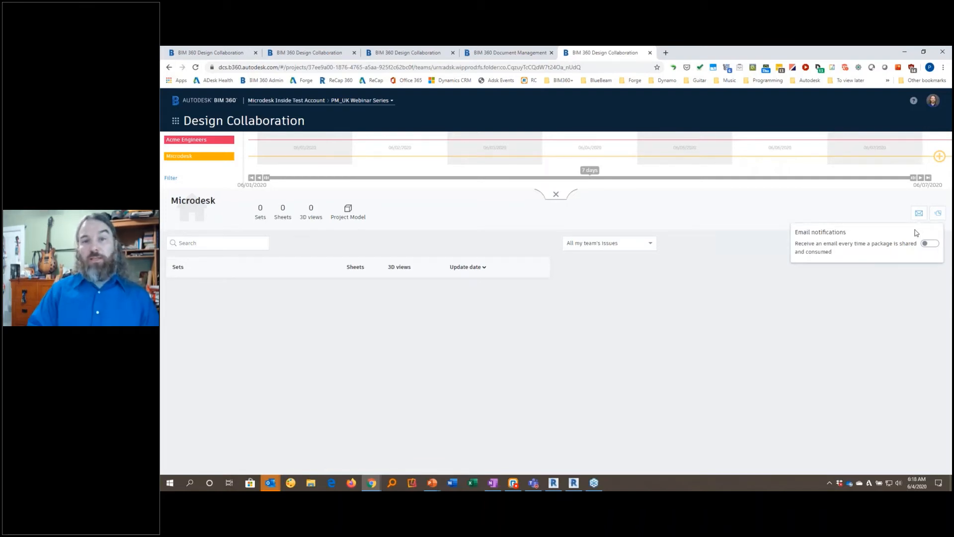
click(845, 300)
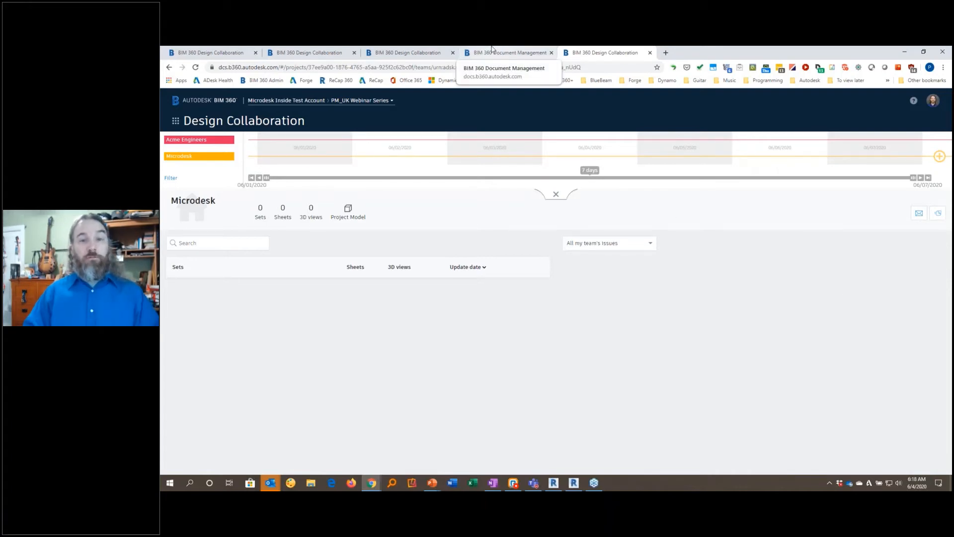
mouse_move(440, 485)
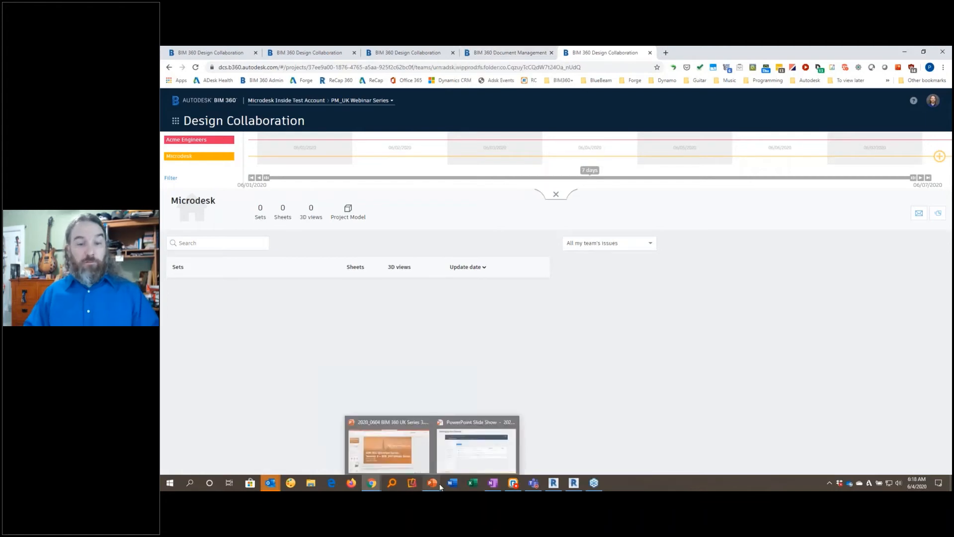
click(476, 447)
key(Right)
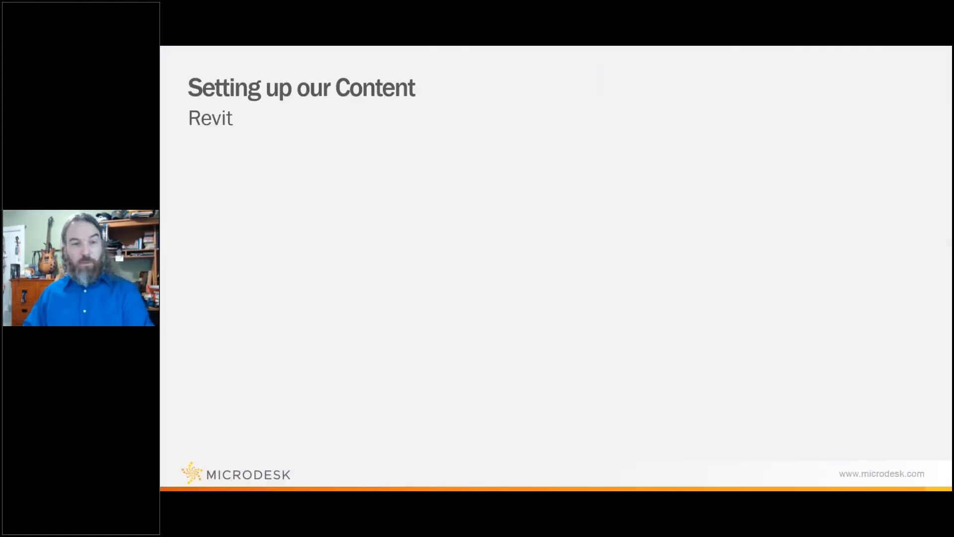
click(674, 426)
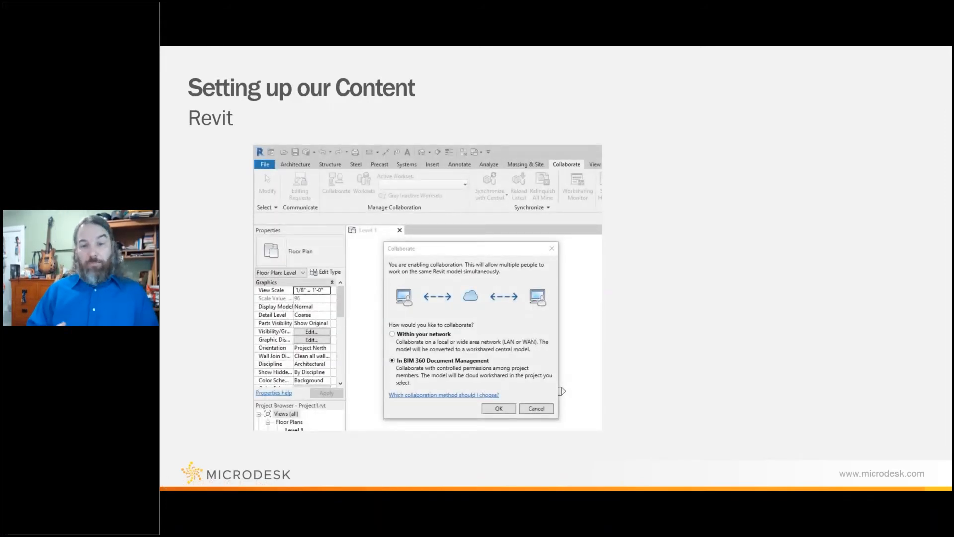
key(Right)
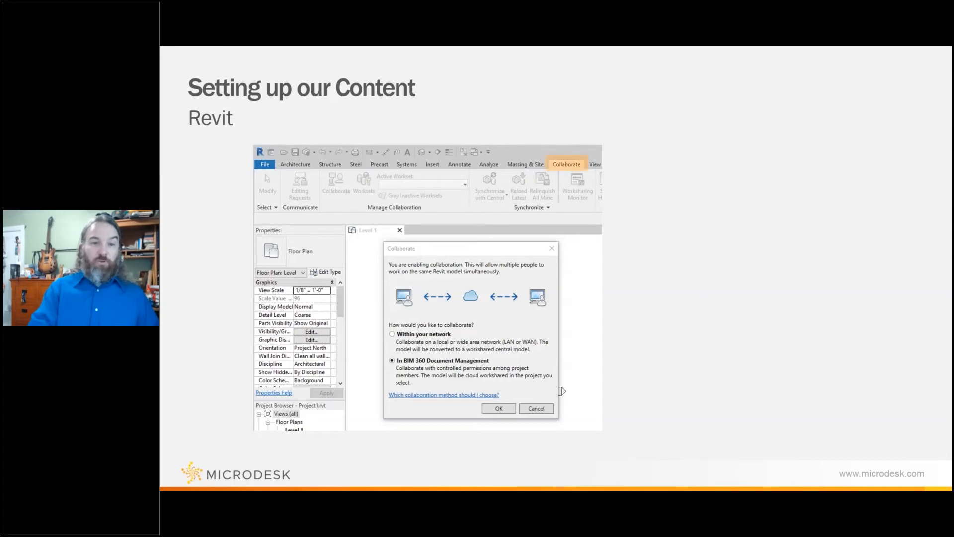
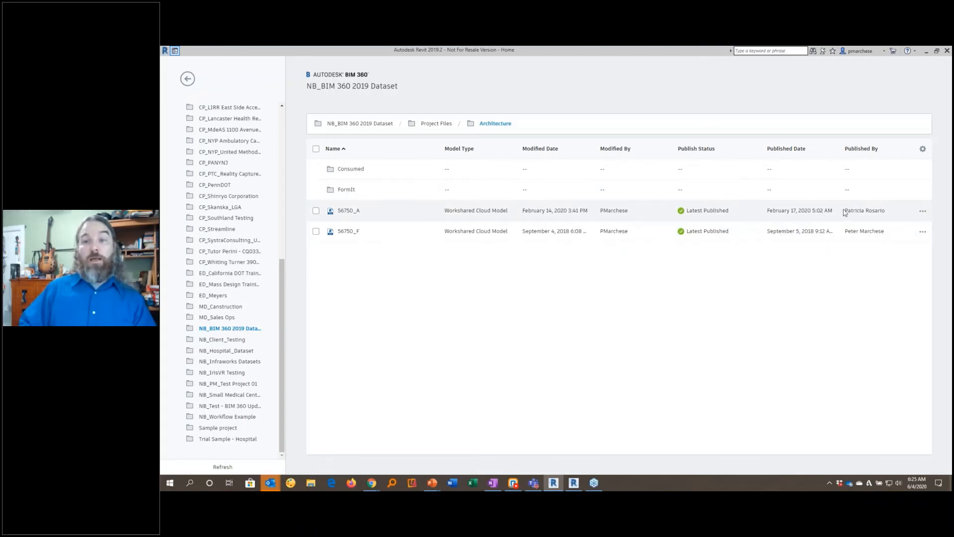
Review the workset opening, audit and publishing options for the 56750_A cloud model in the Architecture folder
click(915, 215)
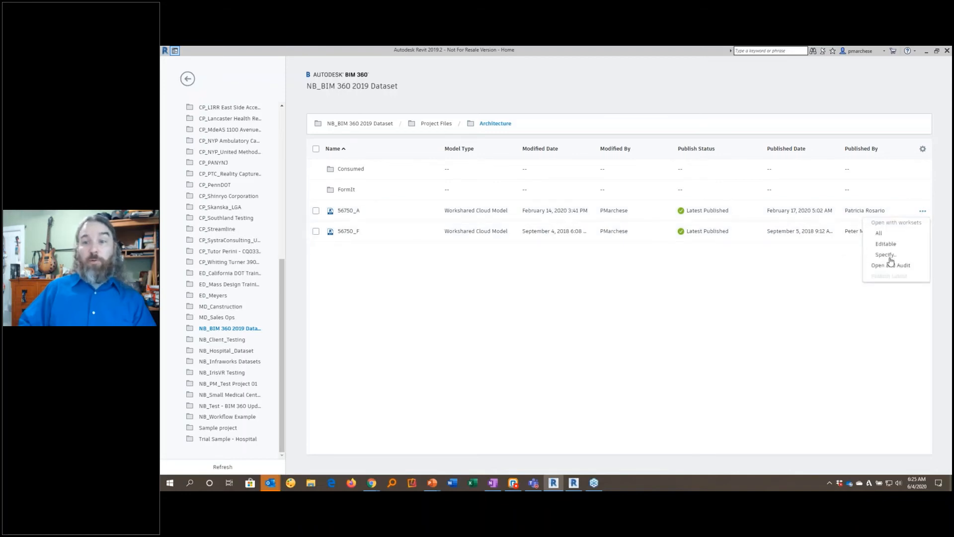
click(758, 286)
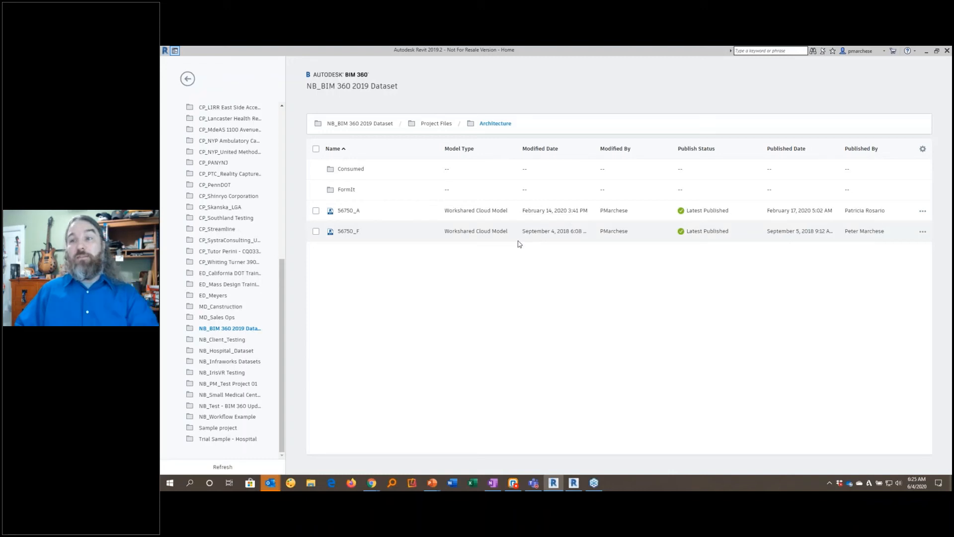
Switch to BIM 360 Design Collaboration in the browser and create a new package for the Microdesk team
mouse_move(374, 480)
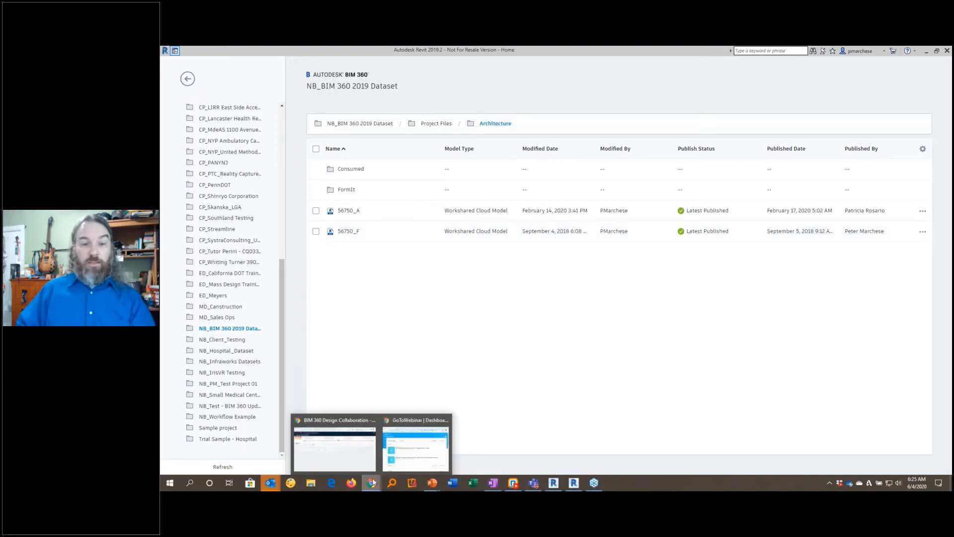
click(361, 451)
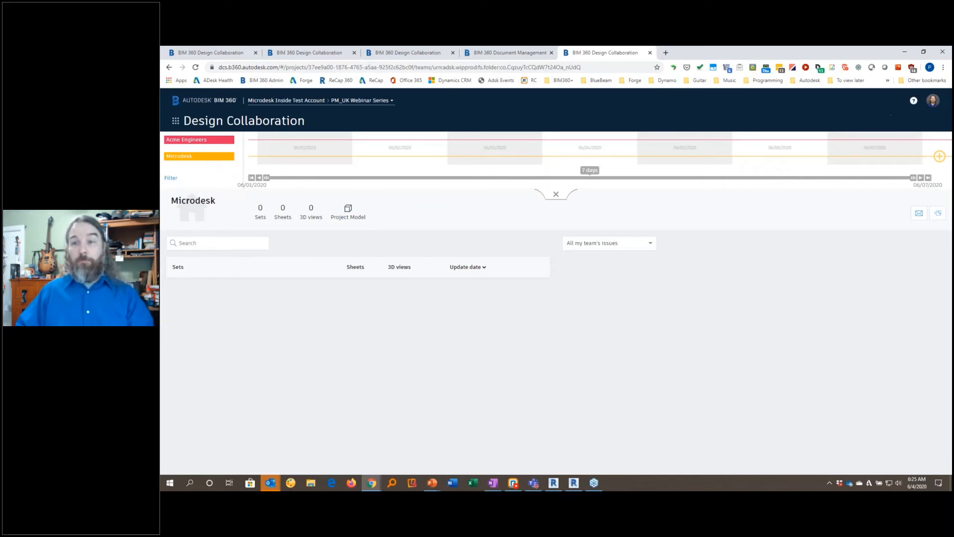
click(939, 157)
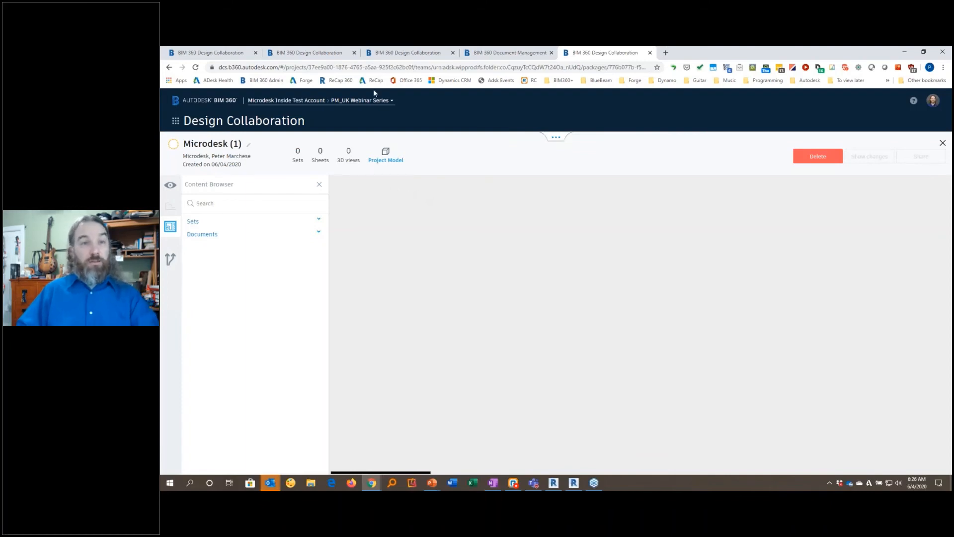
Switch to the NB_BIM 360 2019 Dataset project and expand its timeline to show every team's packages separately
click(391, 56)
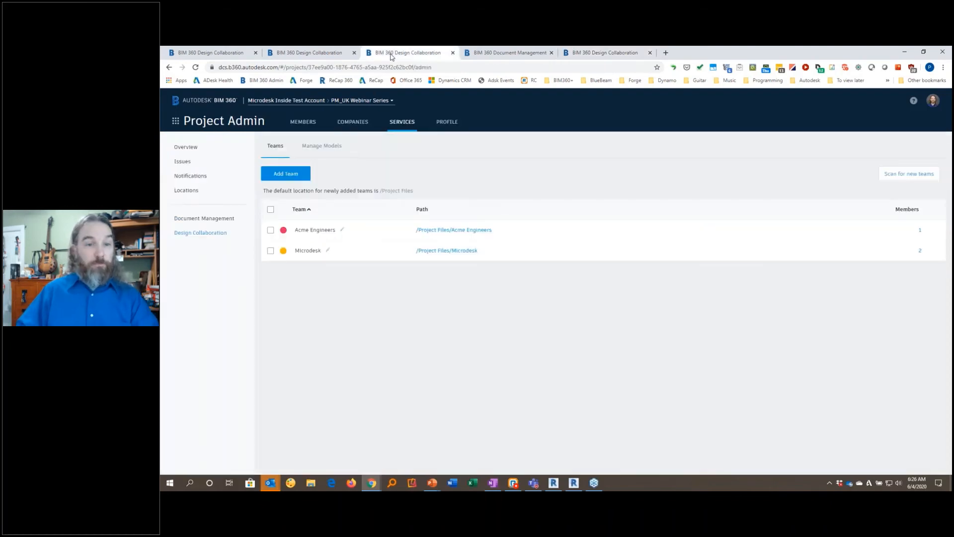
click(310, 58)
click(204, 54)
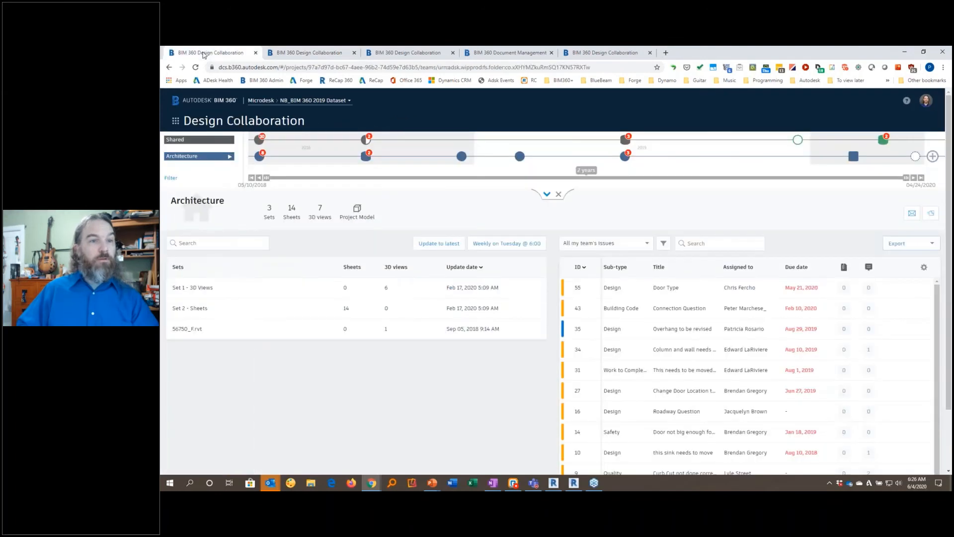
click(547, 195)
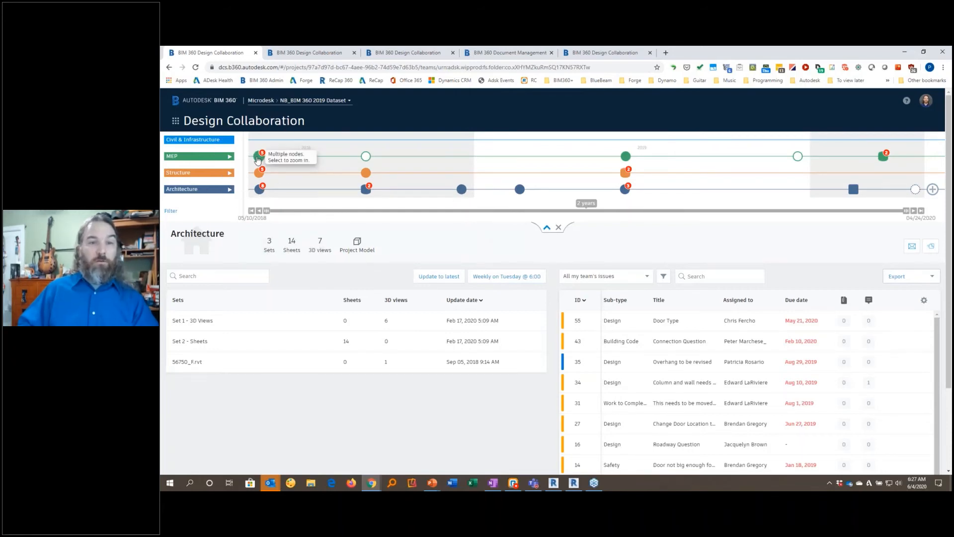
key(ctrl)
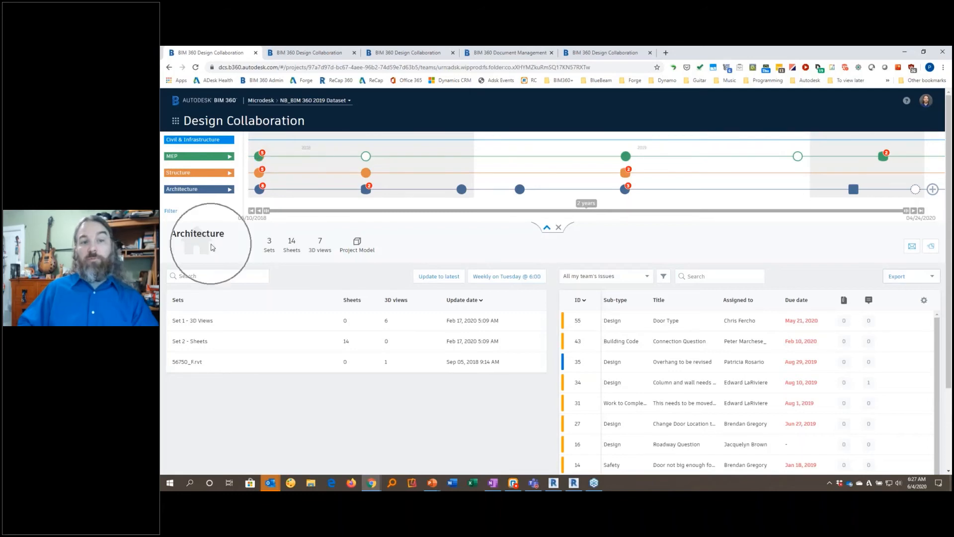
Examine the details of the shared MEP (18) package and the consumed MEP (22) Ductwork Coordination Update package
click(366, 157)
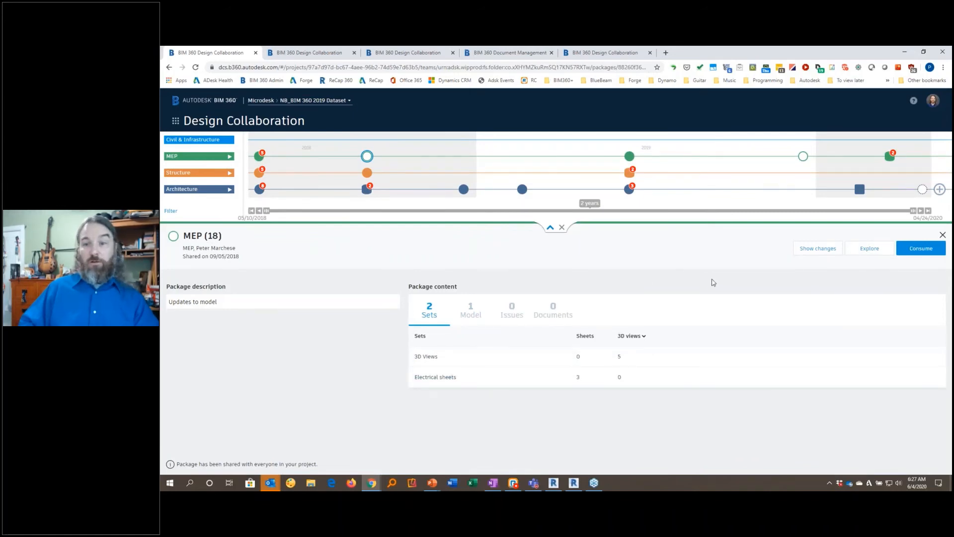
key(ctrl)
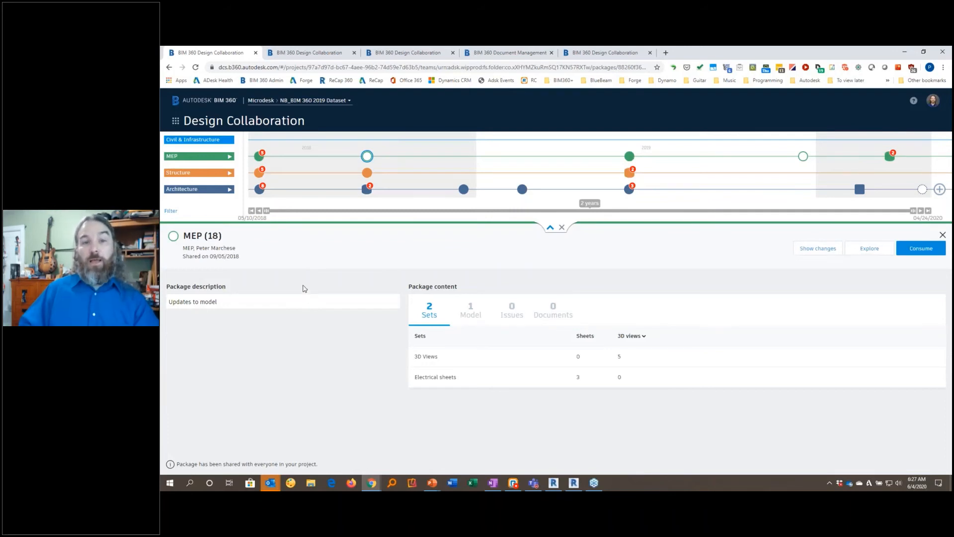
click(629, 157)
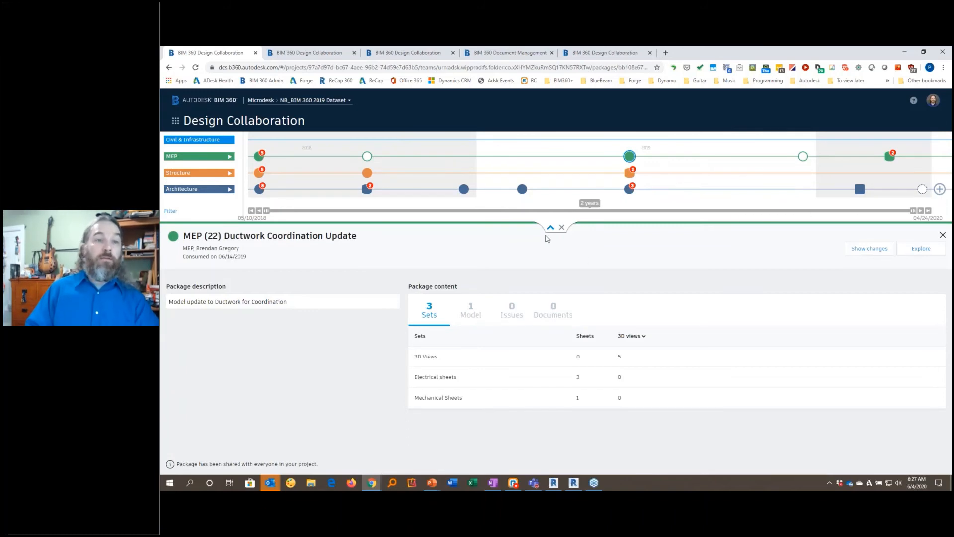
Return to the MEP (18) package and visualize its model changes across the whole building
click(367, 156)
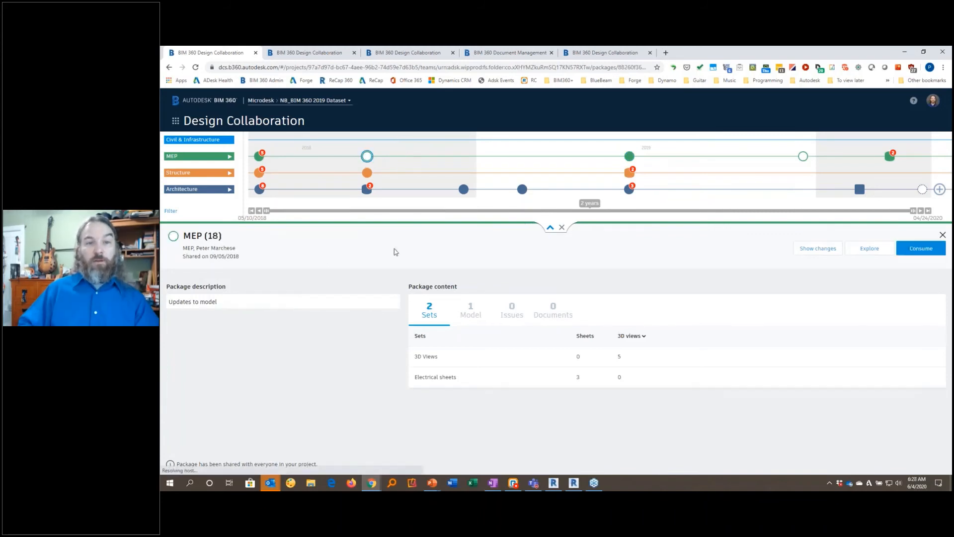
click(836, 252)
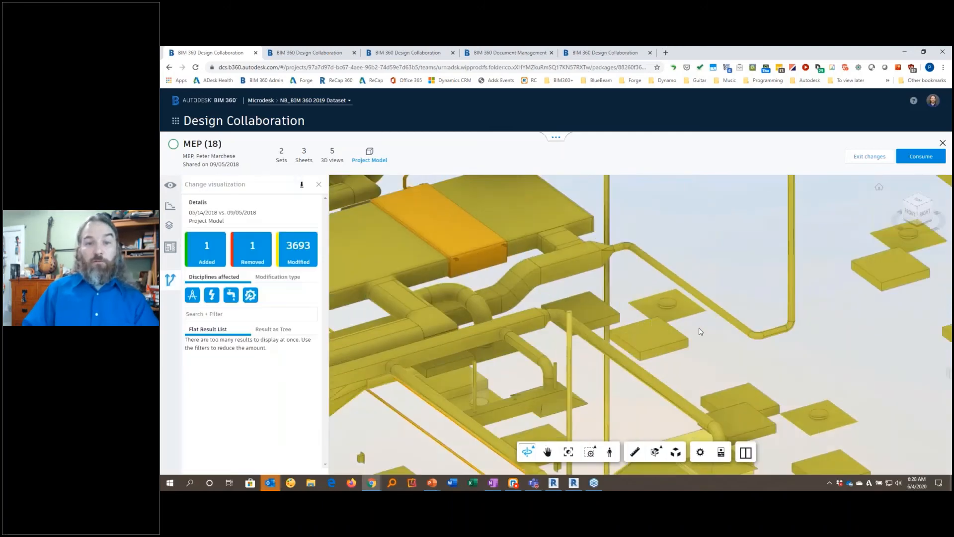
scroll(613, 363, down, 10)
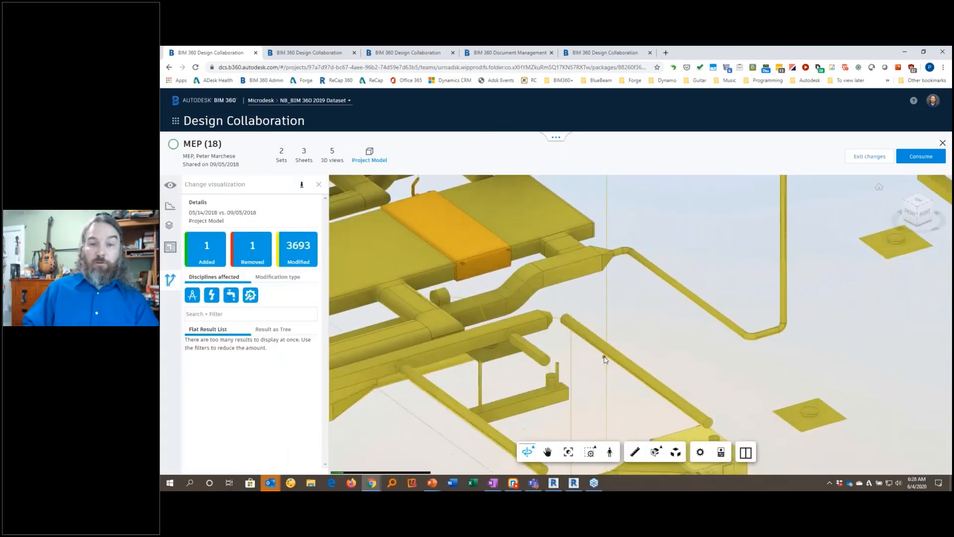
drag(522, 342, 656, 276)
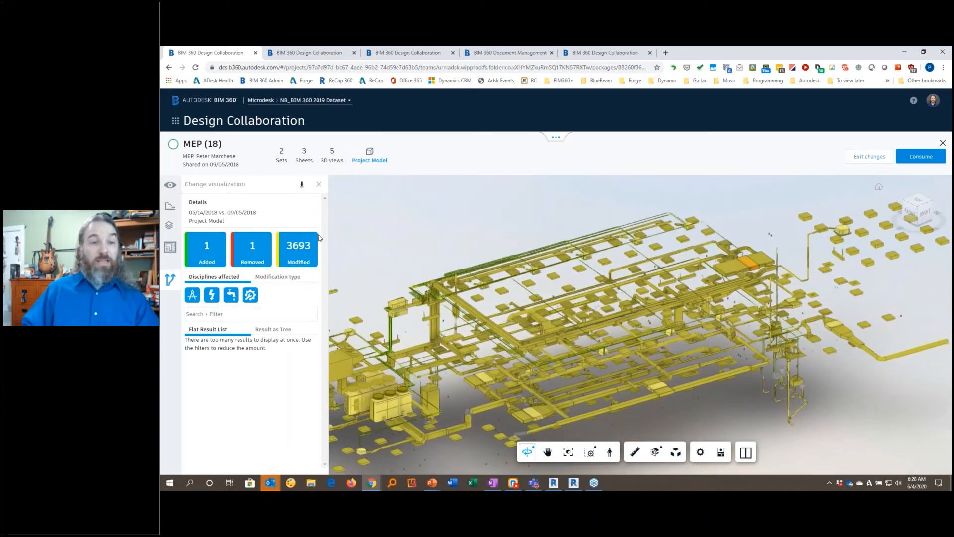
Exclude the </> modification type from the changes and inspect the first modified supply diffuser in its 09/05/2018 version
click(283, 278)
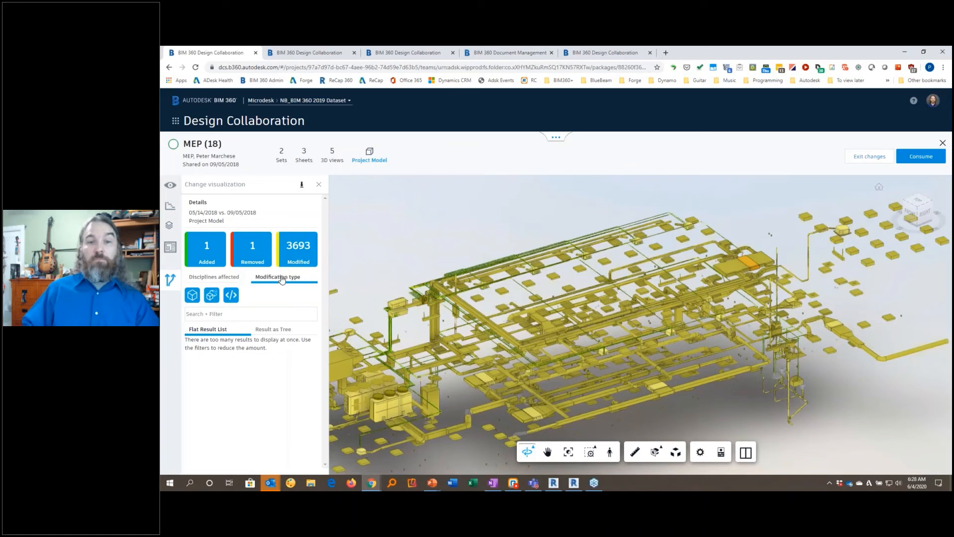
click(234, 298)
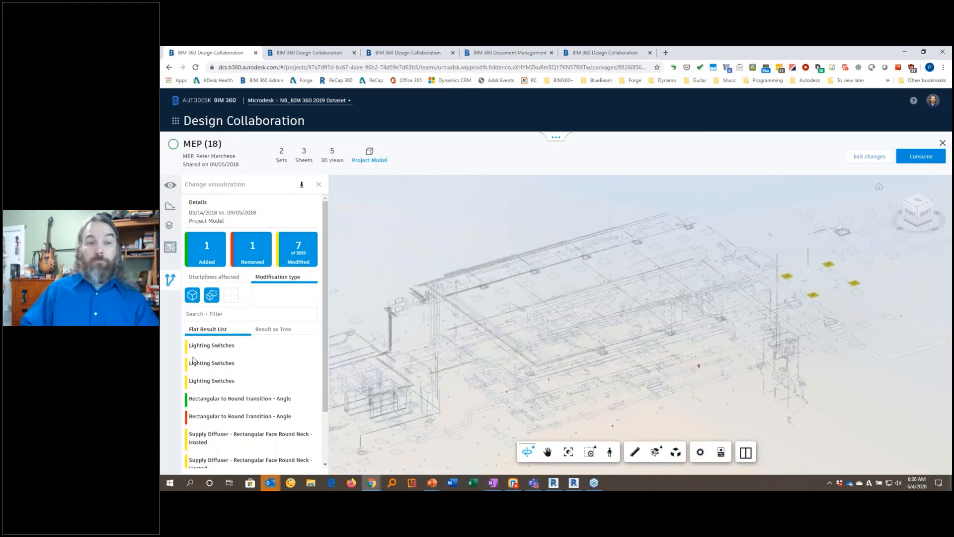
click(209, 440)
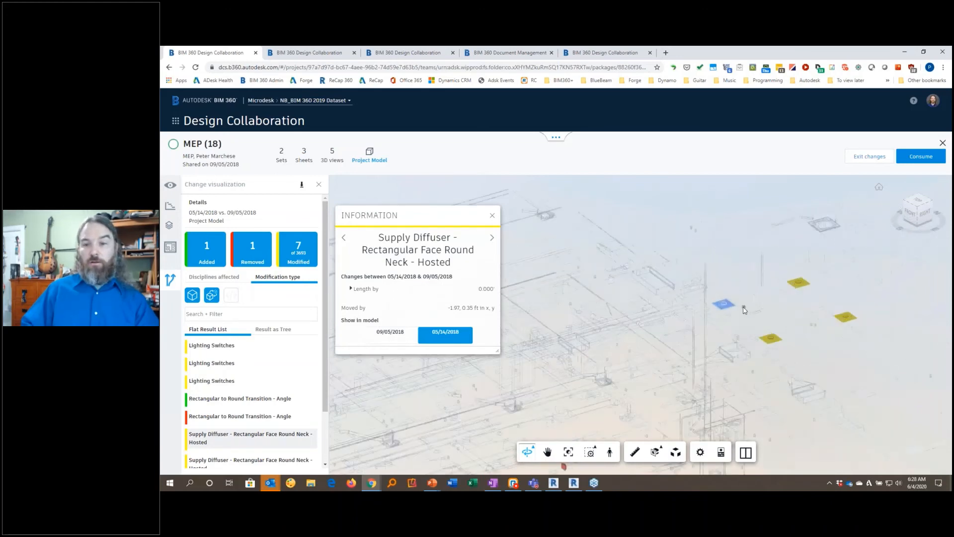
click(389, 333)
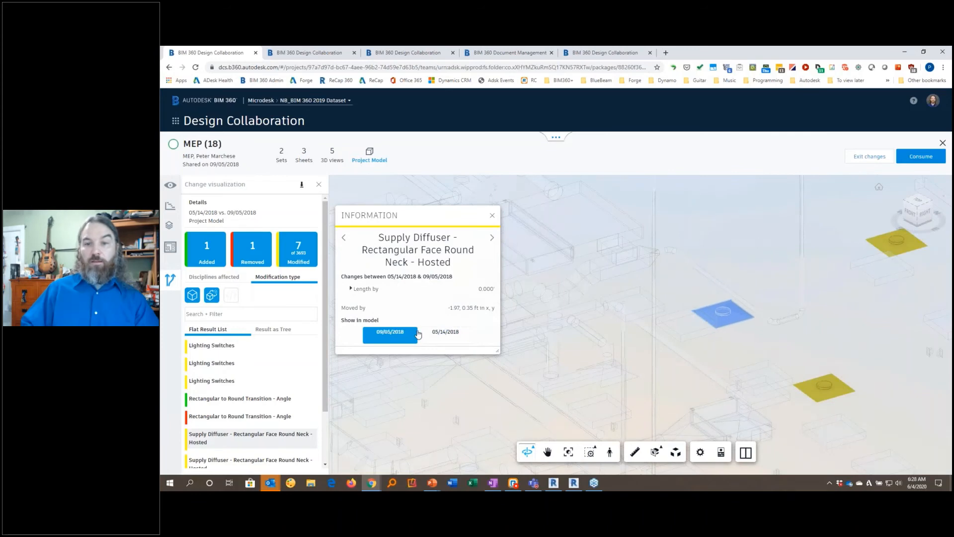
Show the selected supply diffuser in its 05/14/2018 version in the model
click(439, 332)
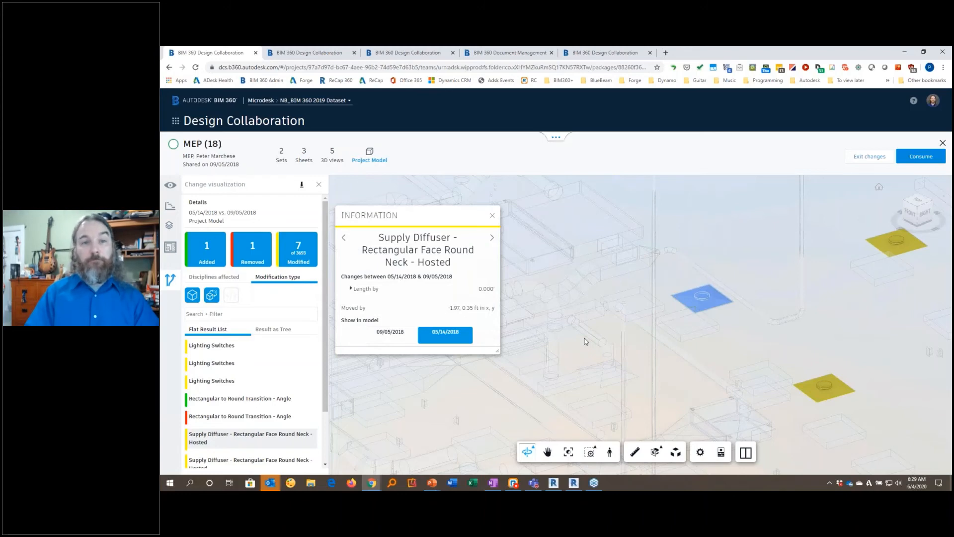
Open Document Management for the NB_BIM 360 2019 Dataset project and view the Architect folder inside Shared
click(328, 55)
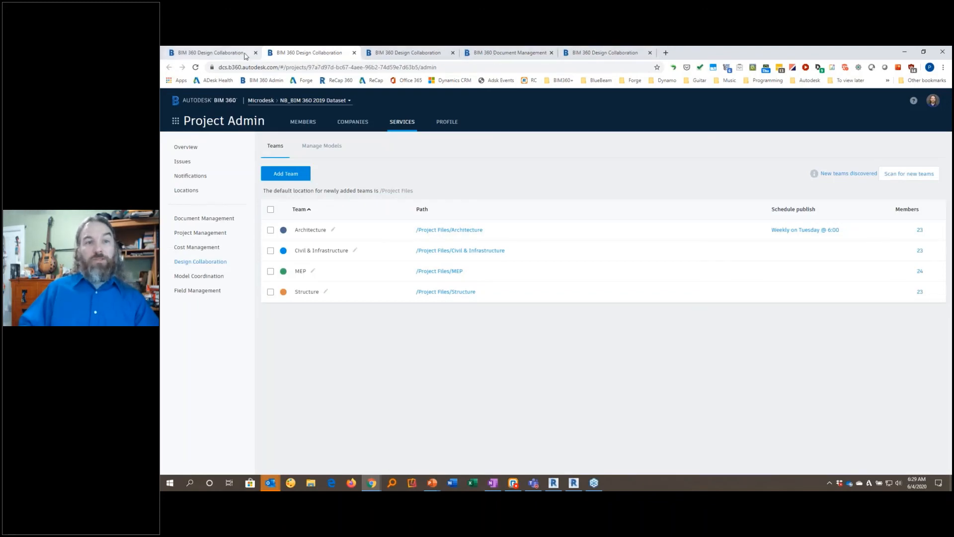
click(176, 122)
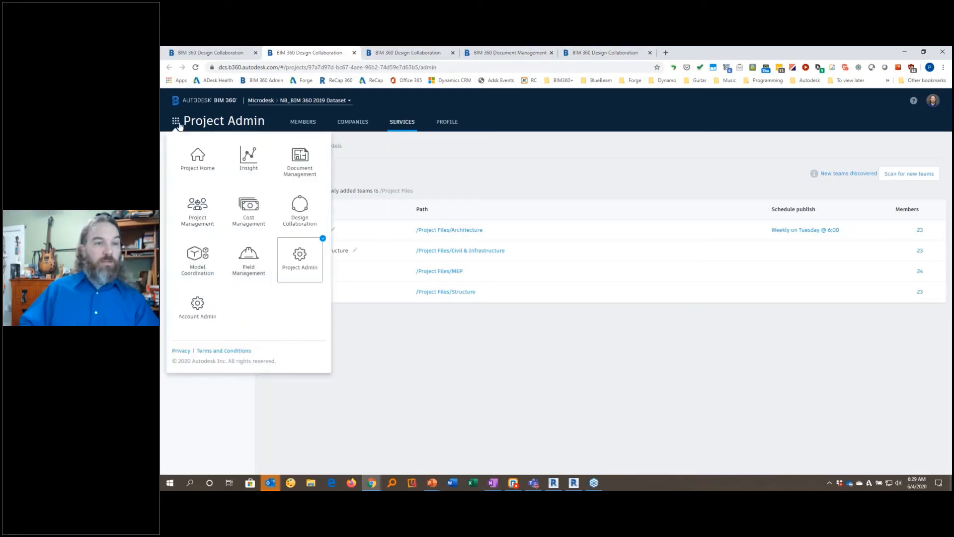
click(294, 163)
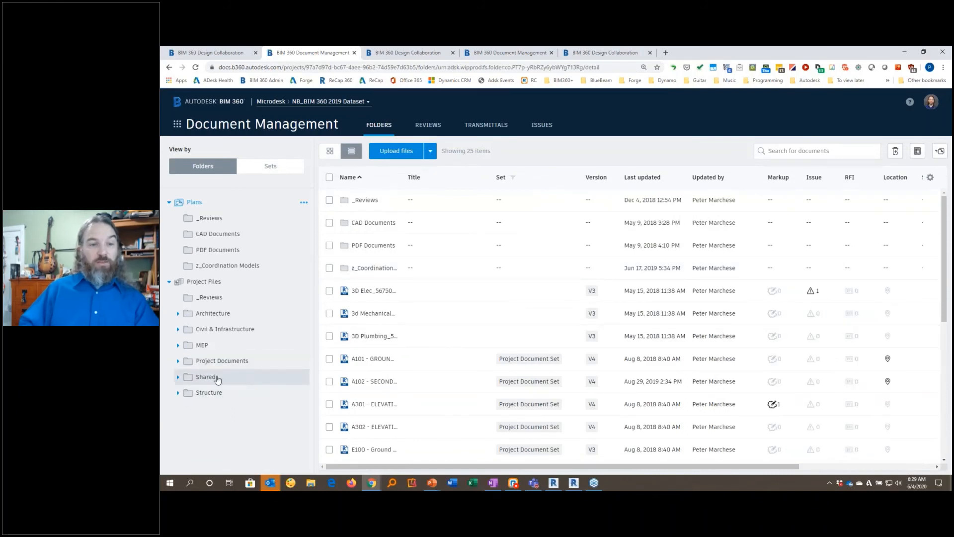
click(208, 376)
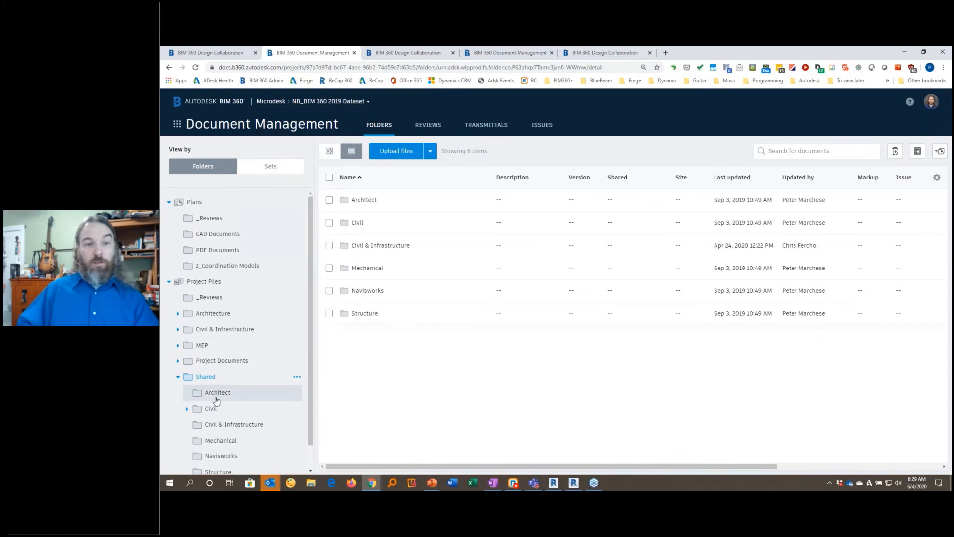
click(217, 396)
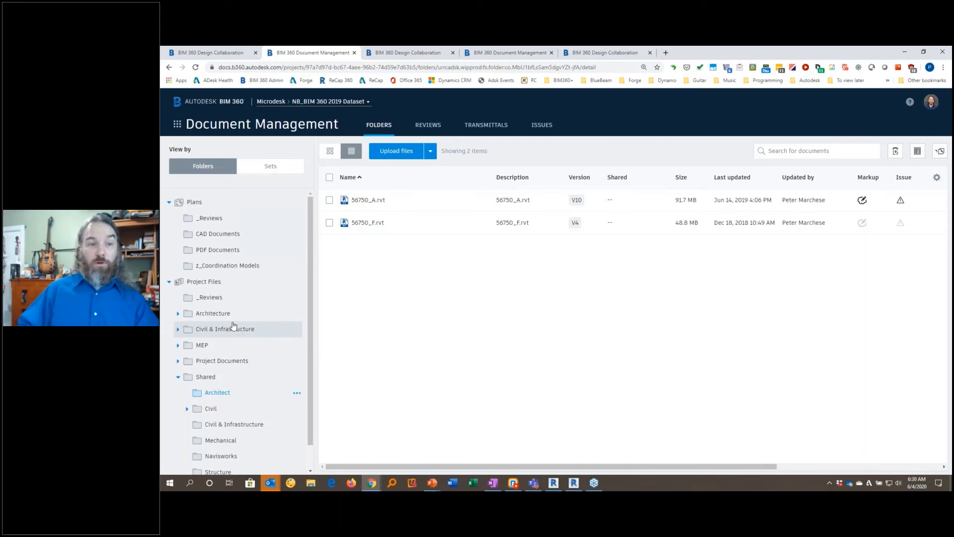
Expand the Architecture team's folder and view the Structure folder inside its Consumed folder
click(179, 314)
click(185, 329)
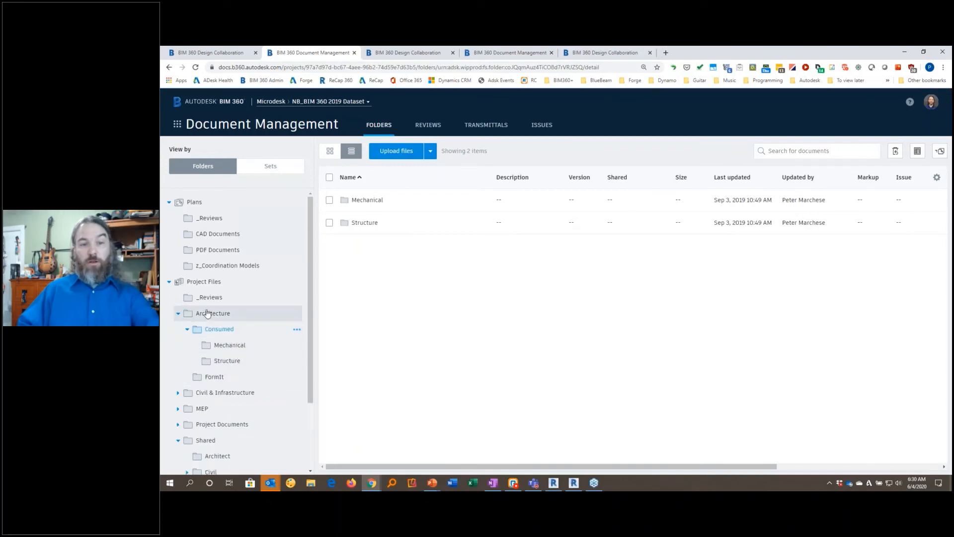
click(228, 361)
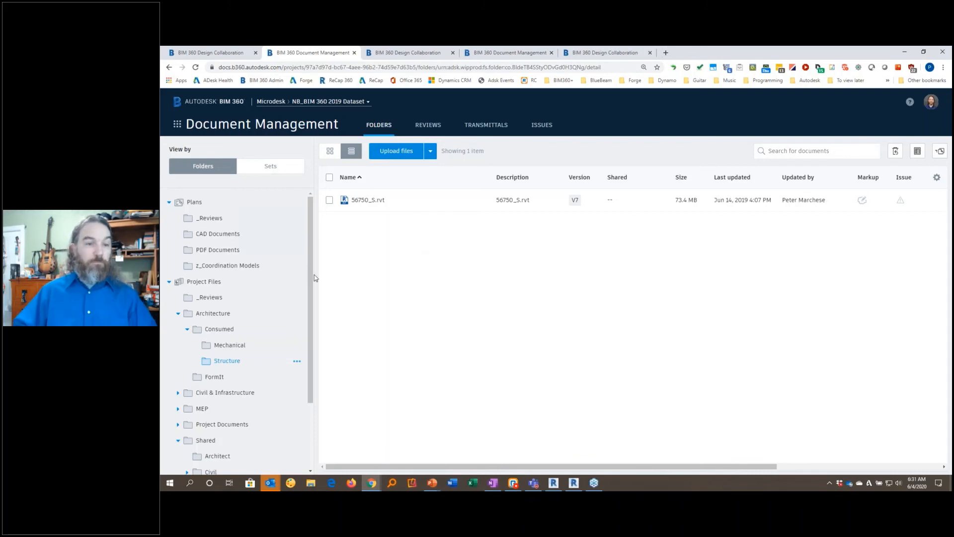
Return to the Microdesk (1) package in PM_UK Webinar Series, close its content view, and switch to the presentation's Questions slide
click(599, 53)
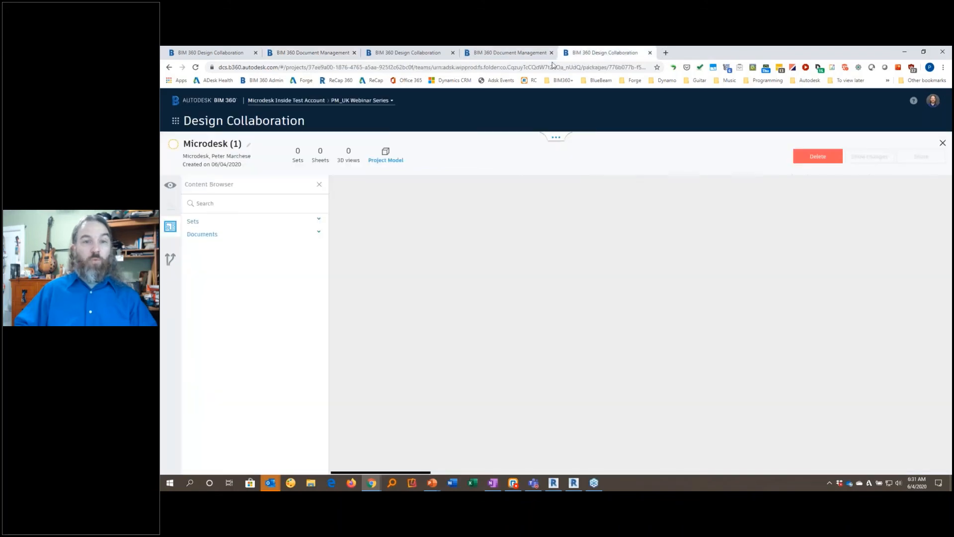
click(943, 145)
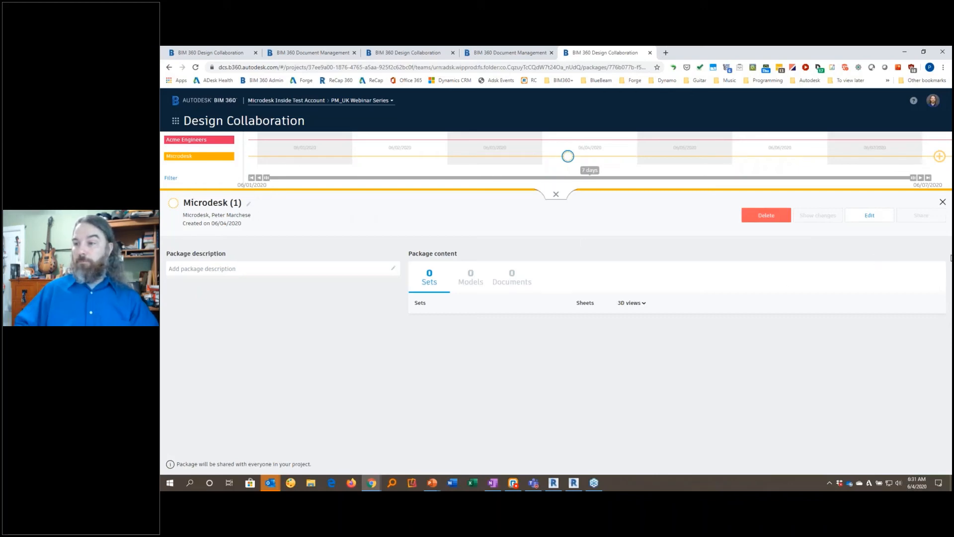
key(alt+Tab)
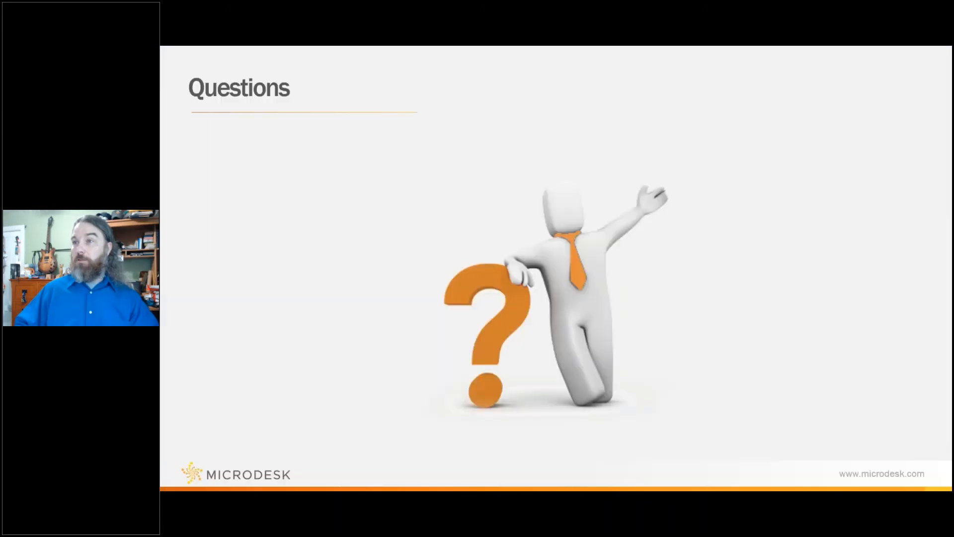